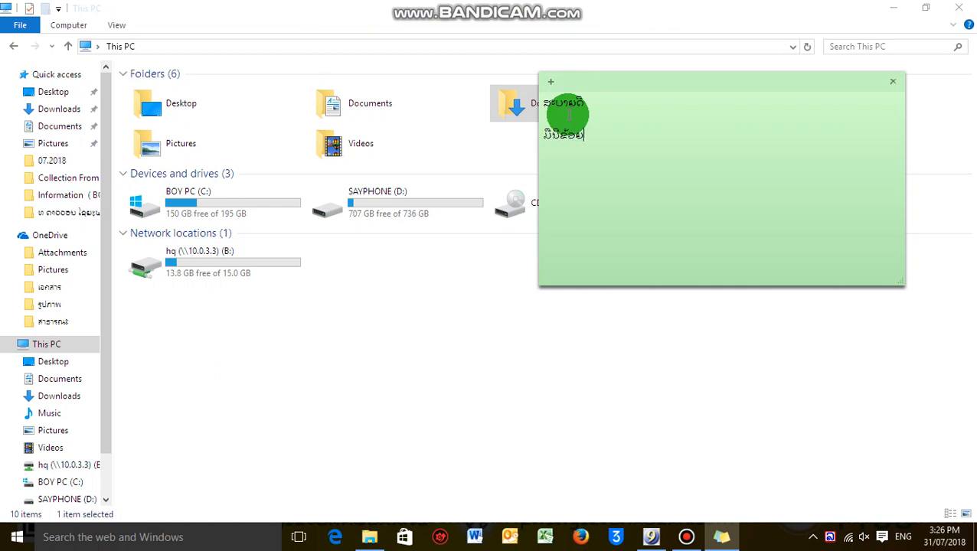
# Continue the sticky note's sentence with "ຈະມາສອນ ການເຮັດຂໍ້ສອບແບບ ປະລາໄນ" and add "ໃນ EXCEL" on the following line
pyautogui.write('າສອນ ການເຮັດຂໍ້ສອບແບບ ປະລາໄນ')
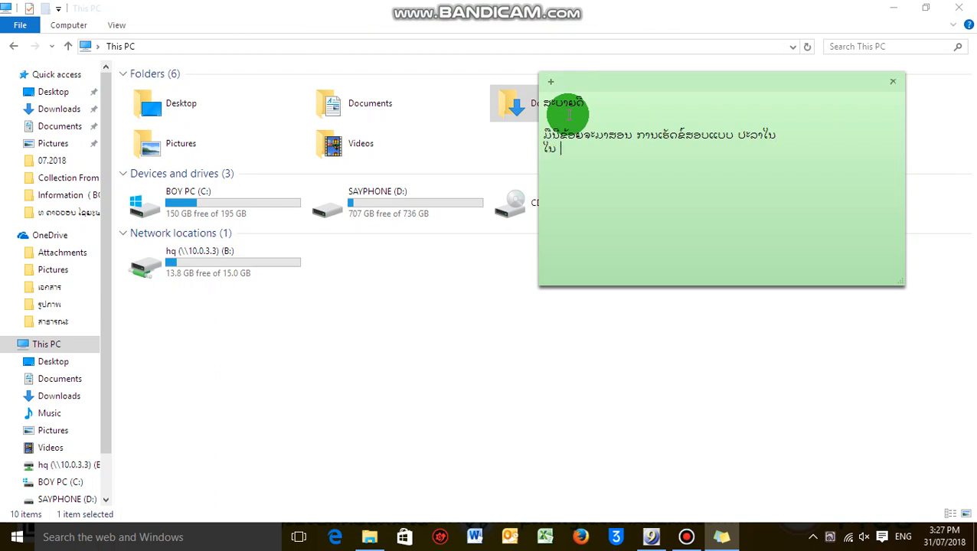
pyautogui.write('ເ')
pyautogui.press('BackSpace')
pyautogui.write('E')
pyautogui.write('X')
pyautogui.write('CEL ')
# Add the closing line "ເປັນແນວເຮົາໄປເລີ່ມກັນເລີຍ" beneath the EXCEL line of the note
pyautogui.write('GXAO')
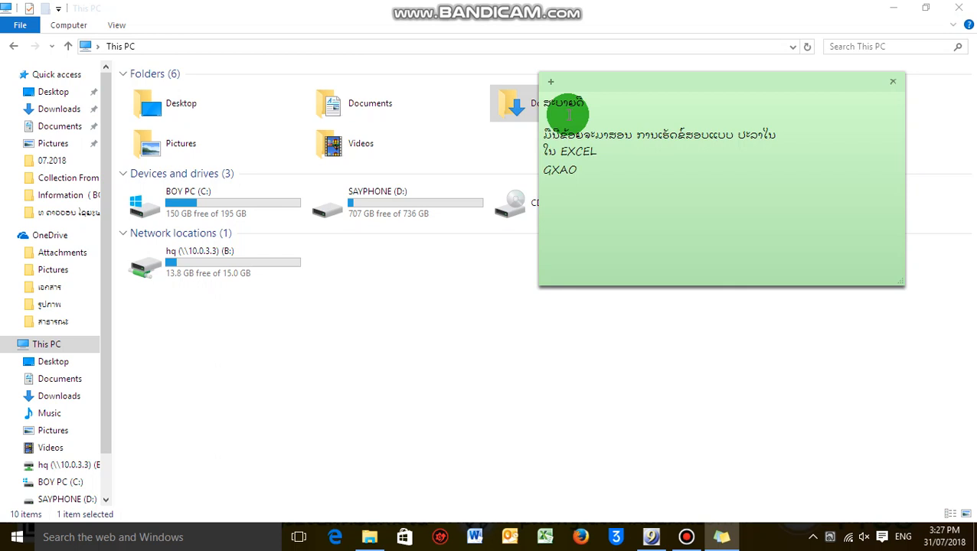
pyautogui.press('BackSpace')
pyautogui.press('BackSpace')
pyautogui.press('BackSpace')
pyautogui.press('BackSpace')
pyautogui.write('ເປັນແບວເຮົາໄປເລີ່ມກ')
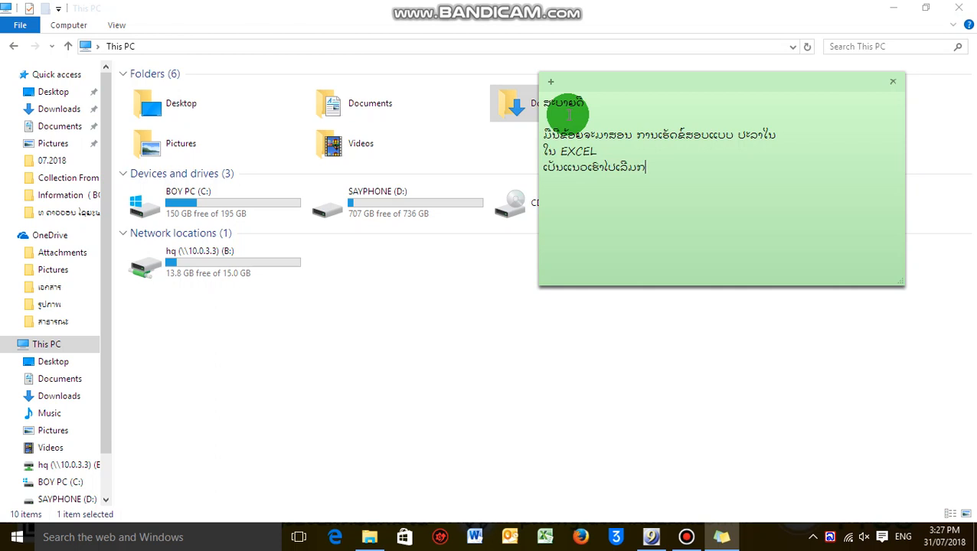
pyautogui.write('ລີຍ')
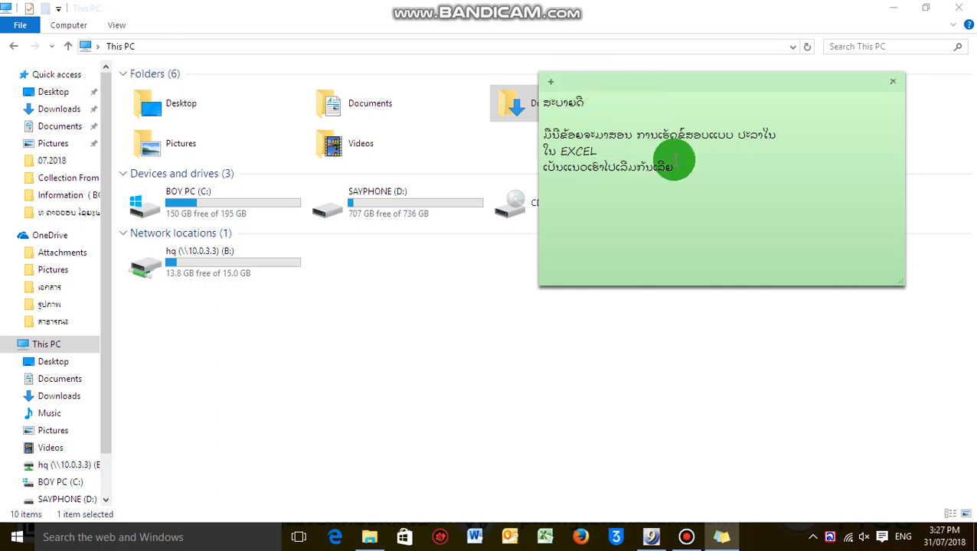
# Switch to a blank Excel workbook and widen column B to about three times its default width
pyautogui.click(680, 186)
pyautogui.click(418, 412)
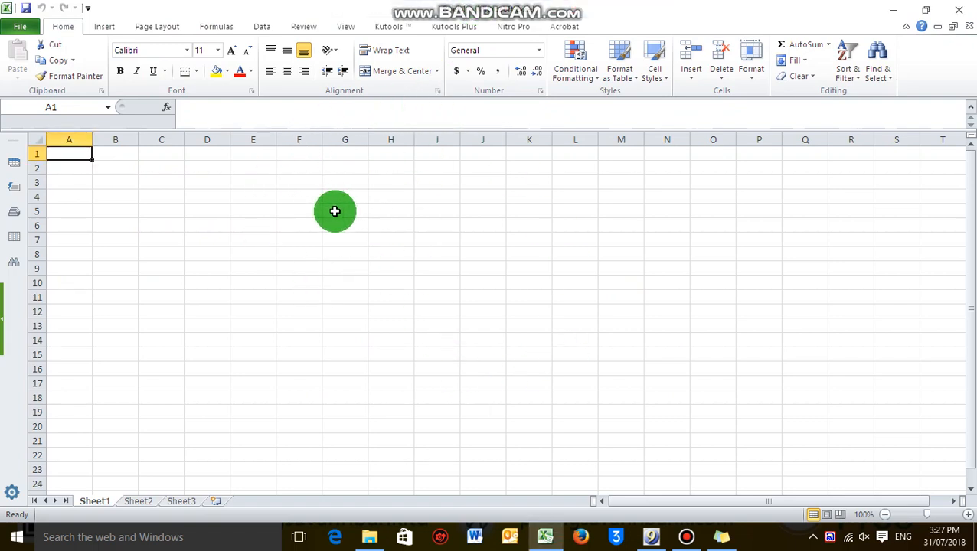
pyautogui.moveTo(143, 132); pyautogui.dragTo(232, 182)
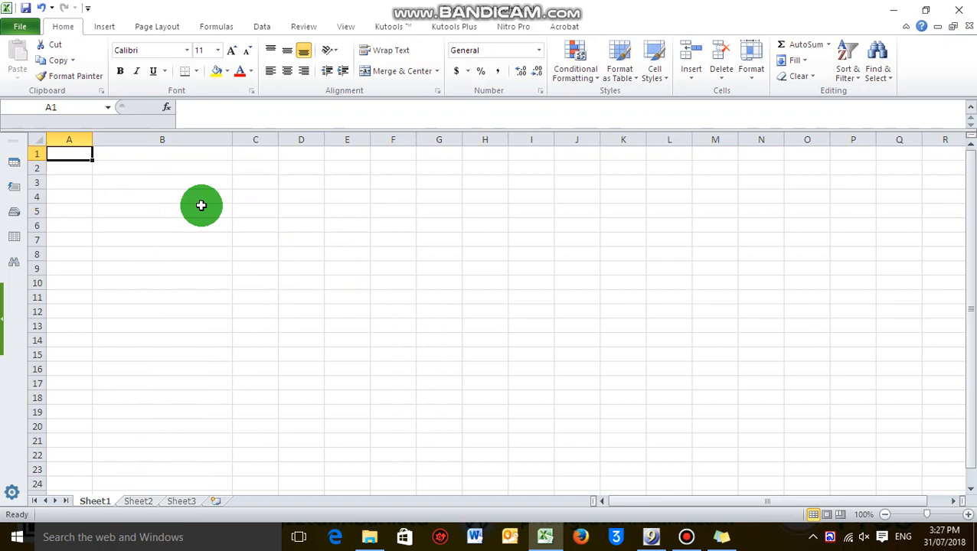
# Fill cell B3 with standard green and set its font color to yellow
pyautogui.click(168, 181)
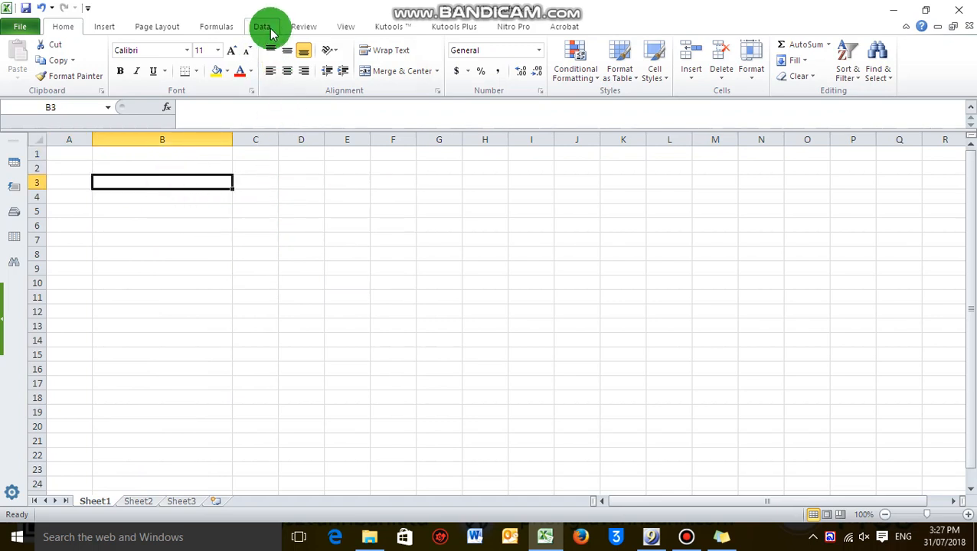
pyautogui.click(227, 70)
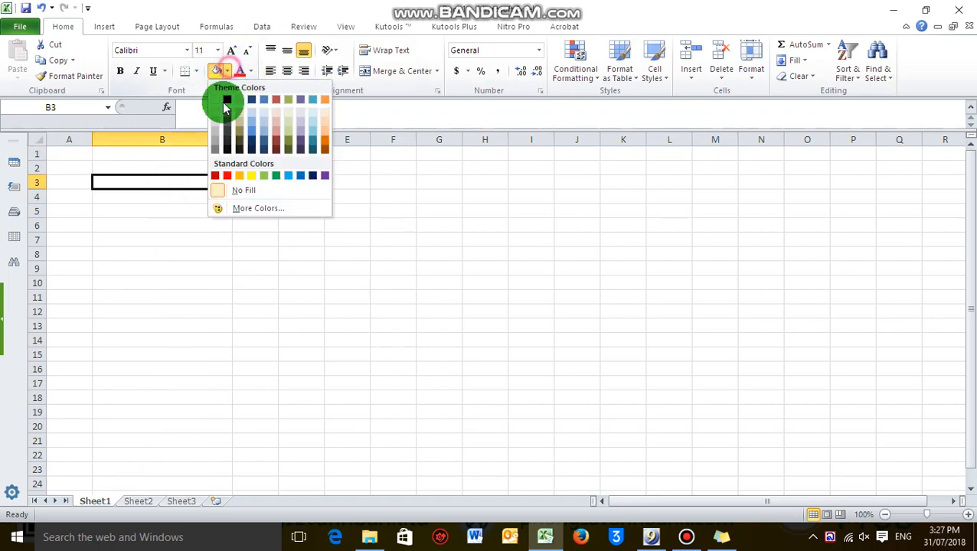
pyautogui.click(275, 176)
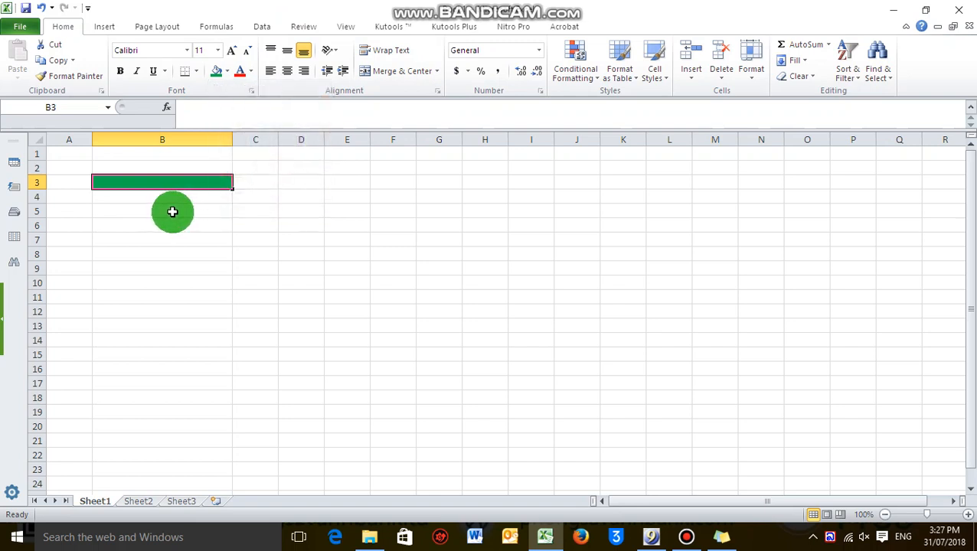
pyautogui.click(173, 213)
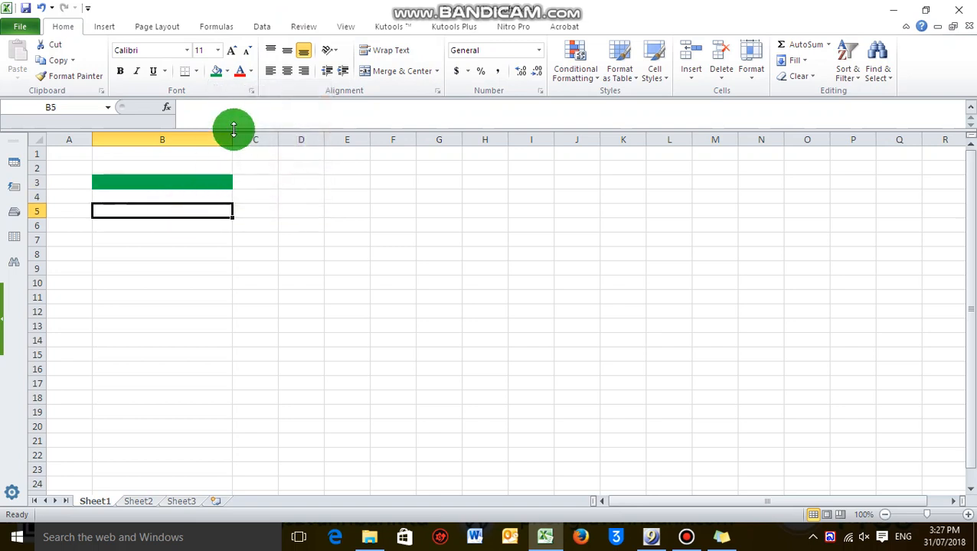
pyautogui.click(179, 184)
pyautogui.click(250, 71)
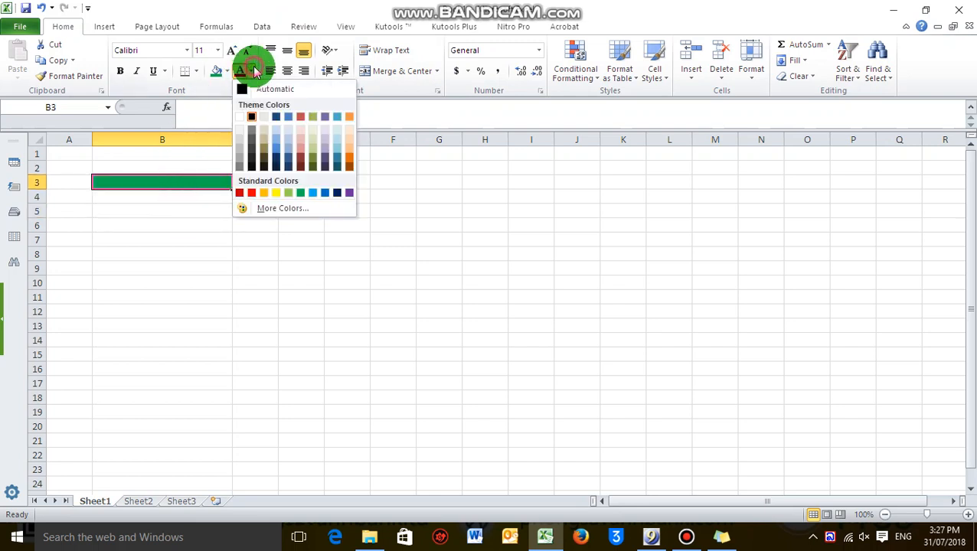
pyautogui.click(274, 196)
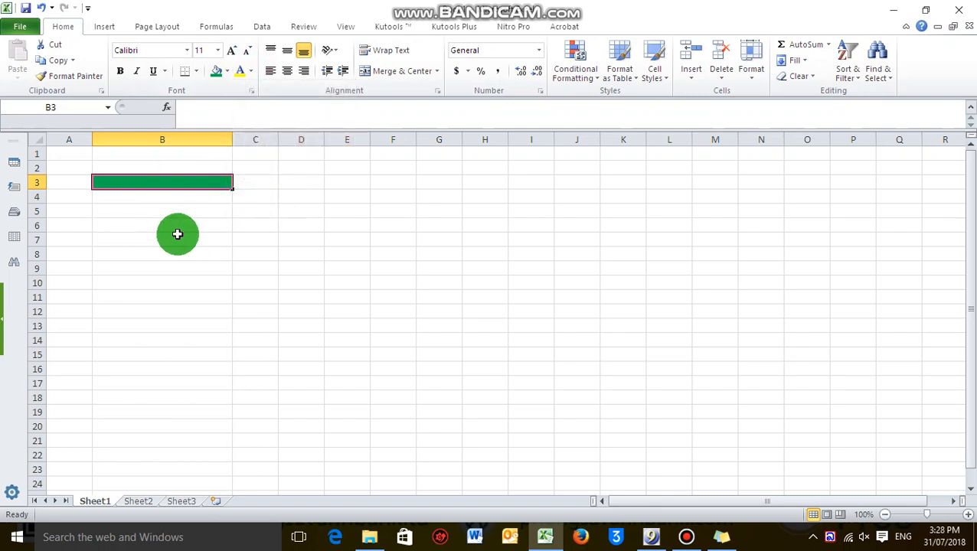
# Apply the same green fill to cells B5, B7 and B9
pyautogui.click(154, 205)
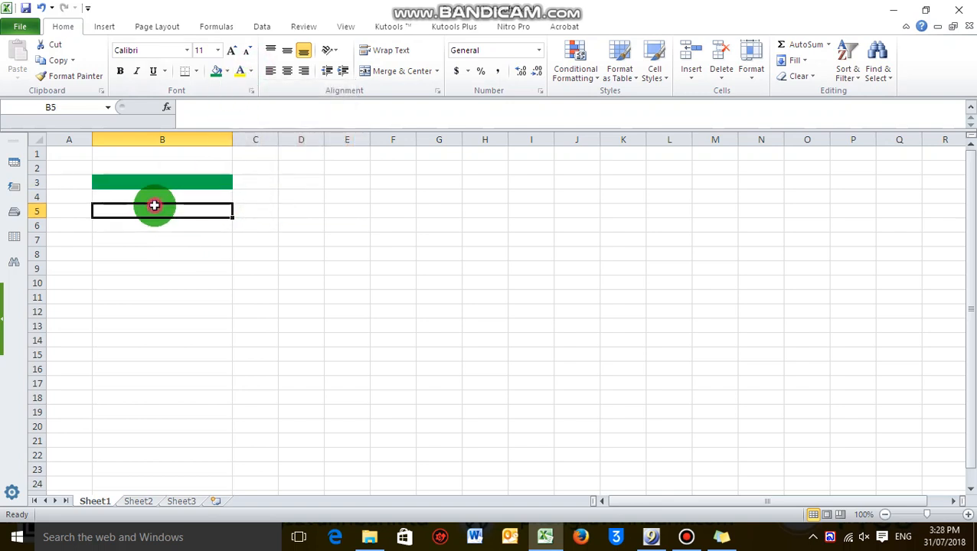
pyautogui.click(219, 71)
pyautogui.click(161, 241)
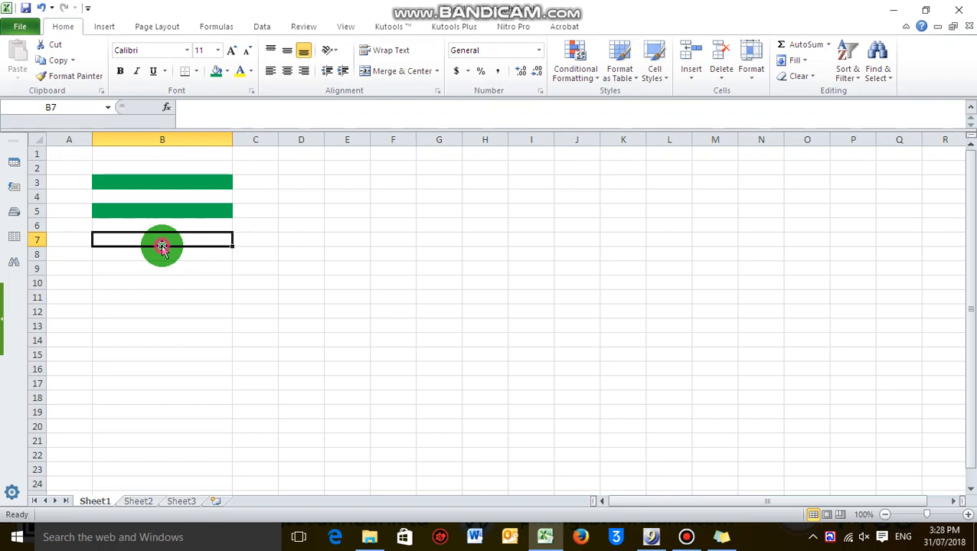
pyautogui.click(217, 72)
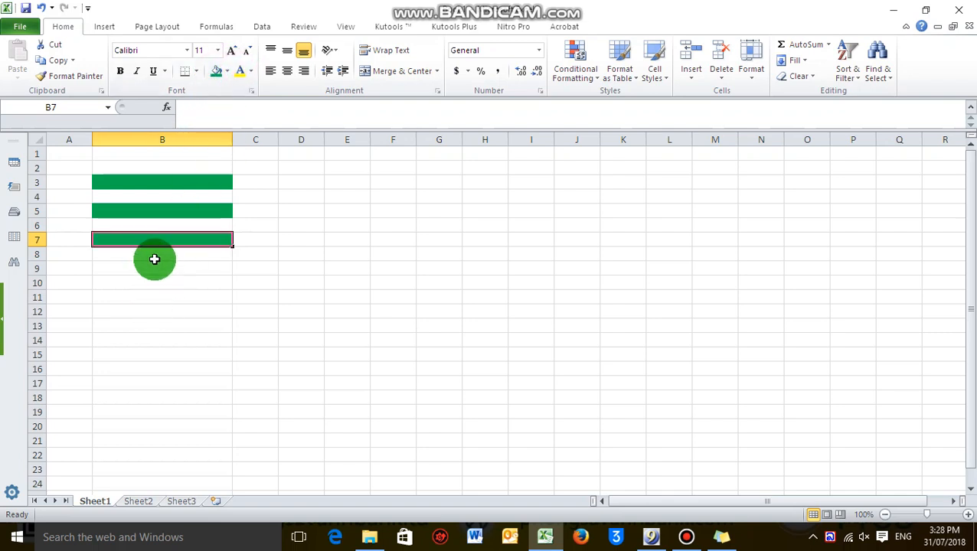
pyautogui.click(144, 270)
pyautogui.click(218, 71)
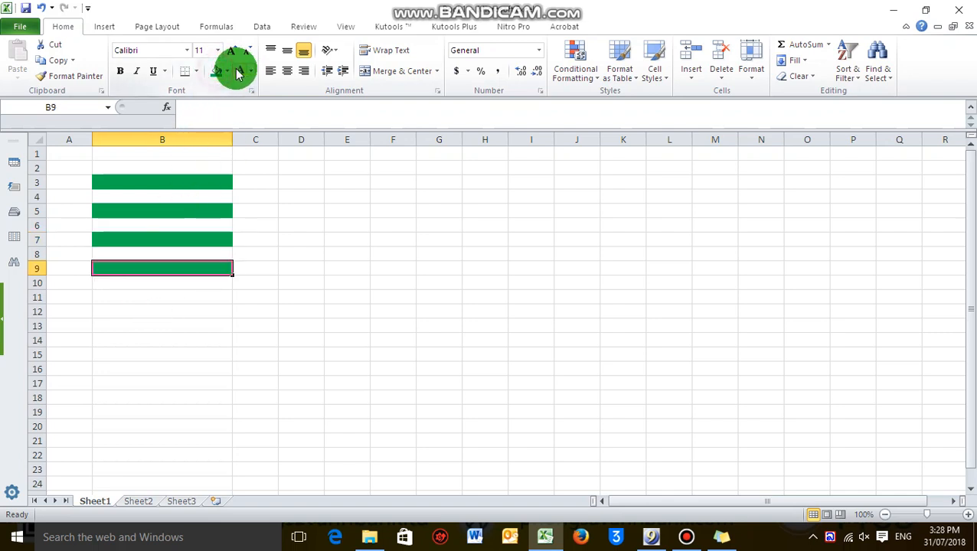
# Widen column A to roughly twice its default width and insert a new column before it
pyautogui.moveTo(93, 142); pyautogui.dragTo(151, 183)
pyautogui.rightClick(120, 141)
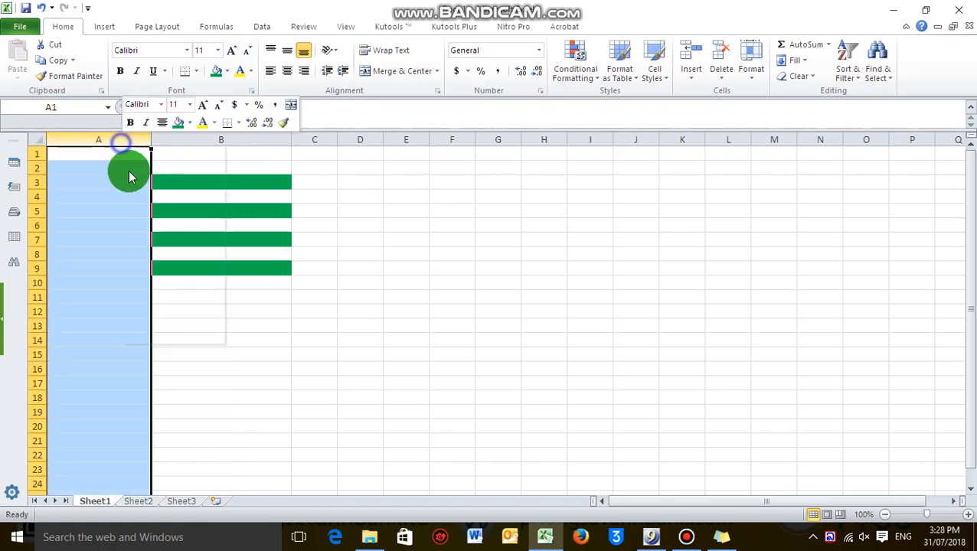
pyautogui.click(156, 238)
pyautogui.click(155, 198)
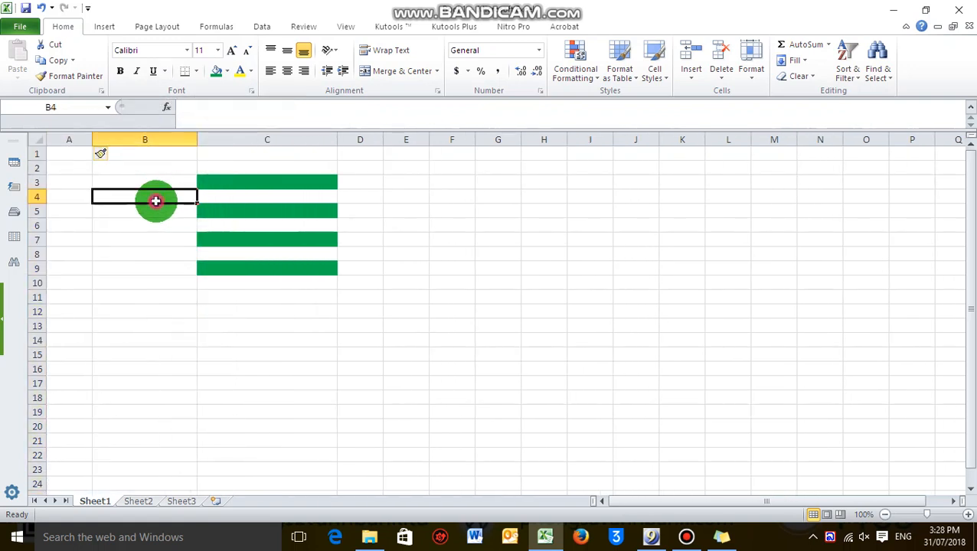
# Widen column B a little more and resize column A to slightly wider than the default columns
pyautogui.moveTo(91, 141); pyautogui.dragTo(133, 141)
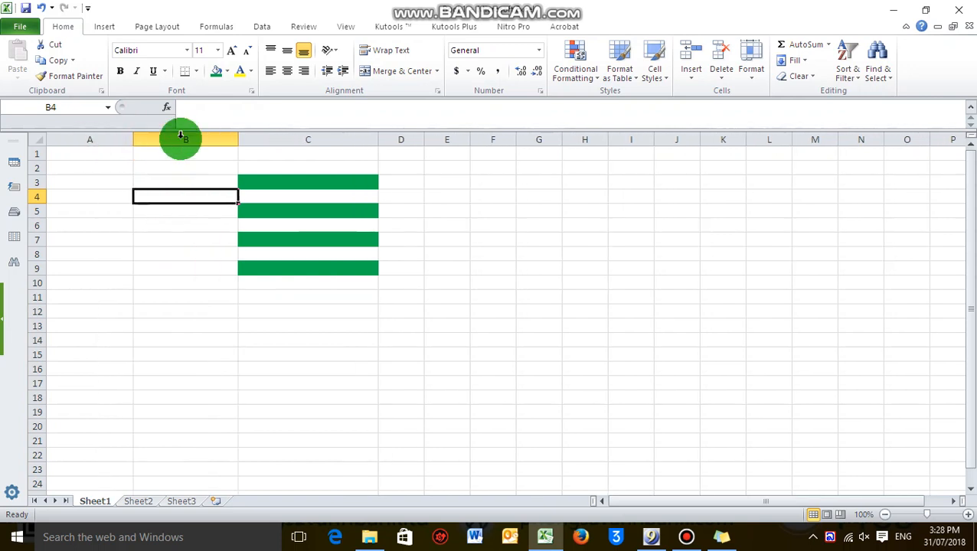
pyautogui.moveTo(240, 141); pyautogui.dragTo(263, 162)
pyautogui.click(346, 285)
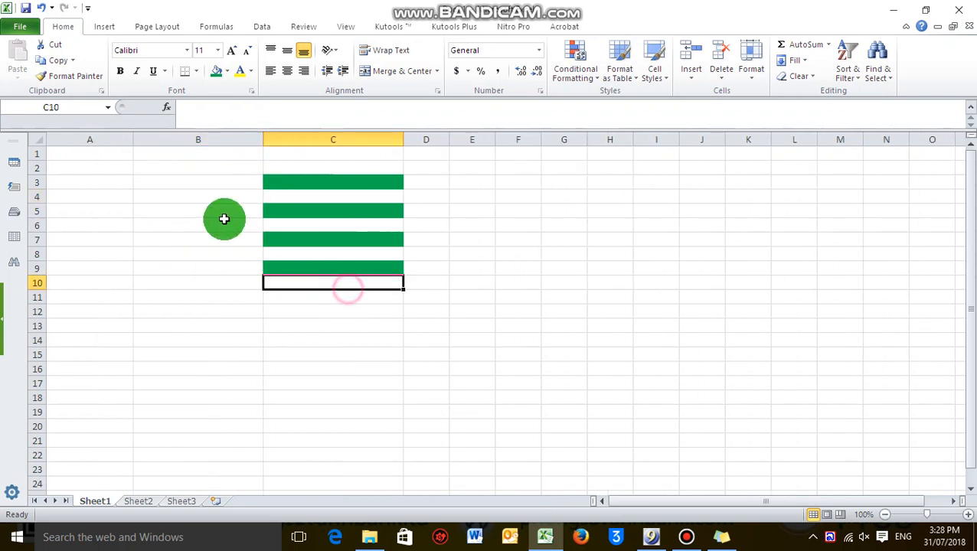
pyautogui.click(190, 185)
pyautogui.click(95, 184)
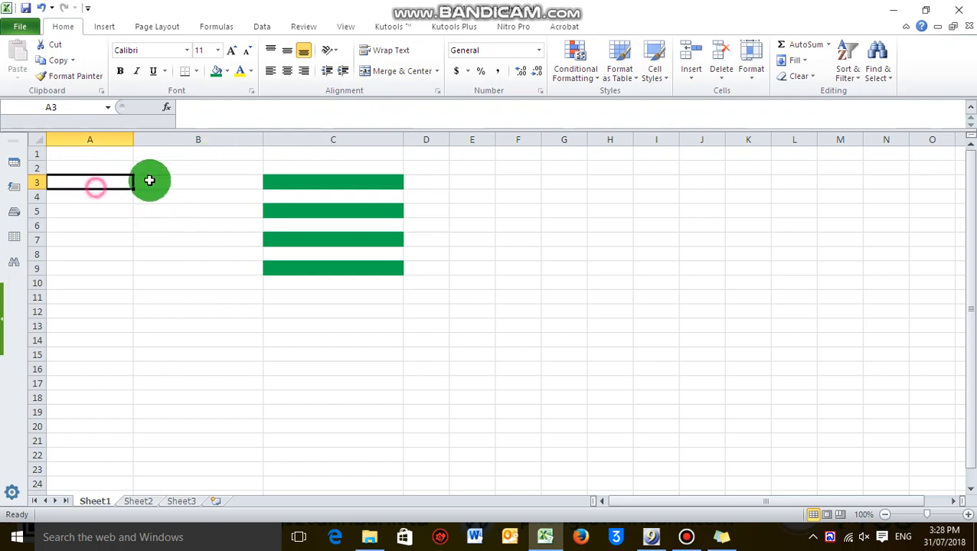
pyautogui.moveTo(134, 141); pyautogui.dragTo(108, 142)
pyautogui.click(140, 183)
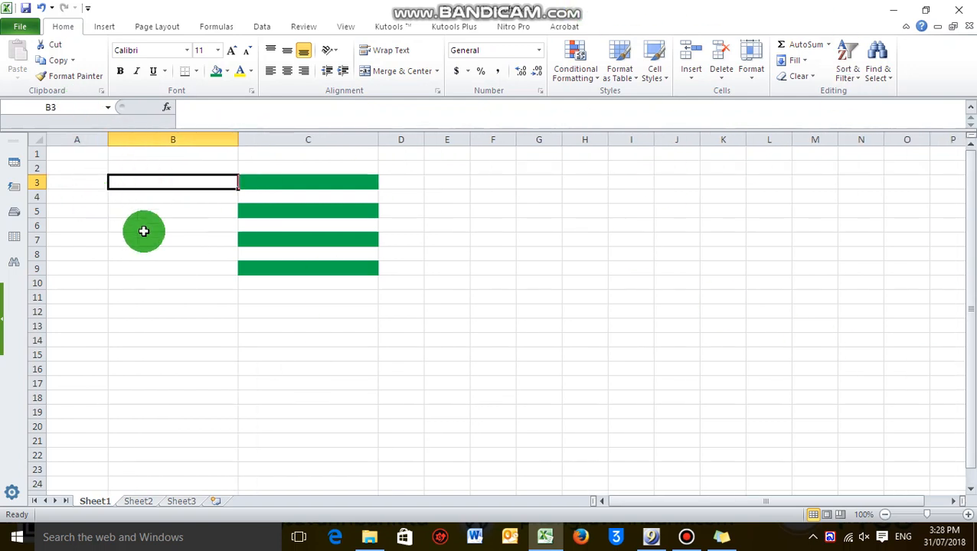
# Enter the answer-choice letter ກ in cell A3
pyautogui.click(290, 237)
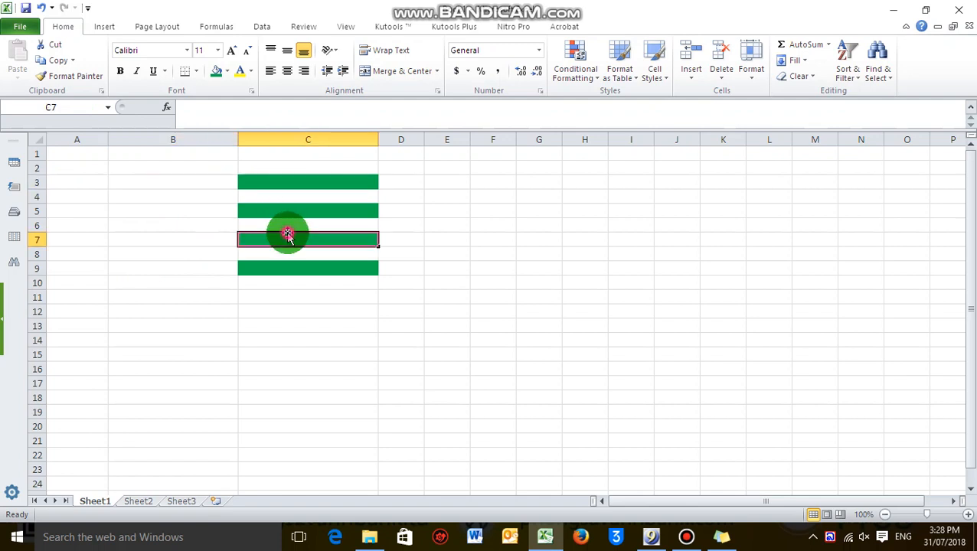
pyautogui.click(188, 180)
pyautogui.click(66, 181)
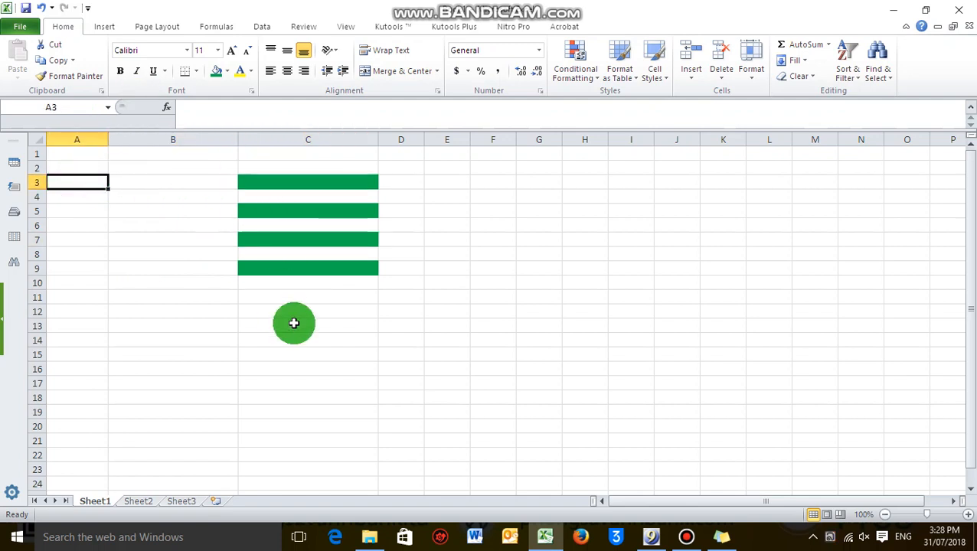
pyautogui.write('ว')
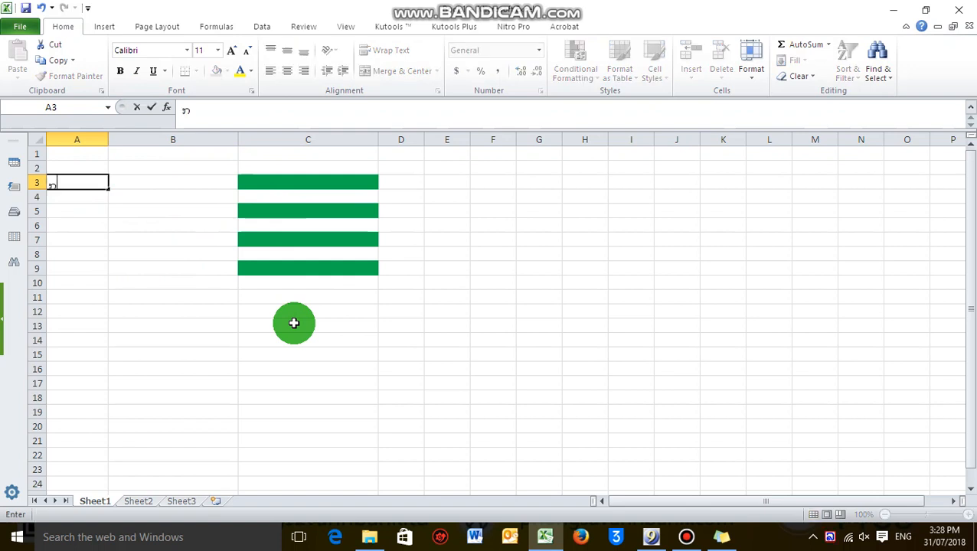
pyautogui.press('Return')
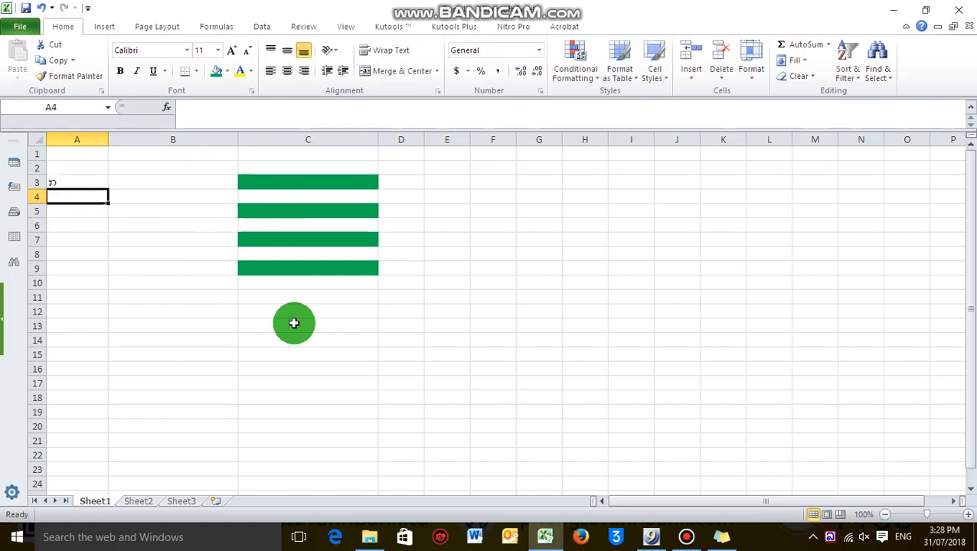
# Enter the letters ຂ, ຄ and ງ in cells A4, A5 and A6
pyautogui.write('ຂ')
pyautogui.press('Return')
pyautogui.write('ຄ')
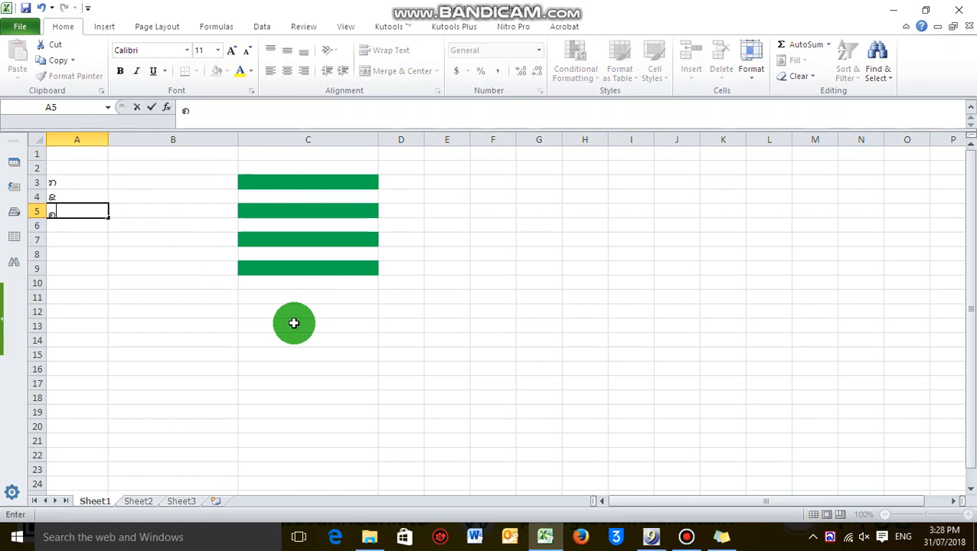
pyautogui.press('Return')
pyautogui.write('ງ')
pyautogui.press('Return')
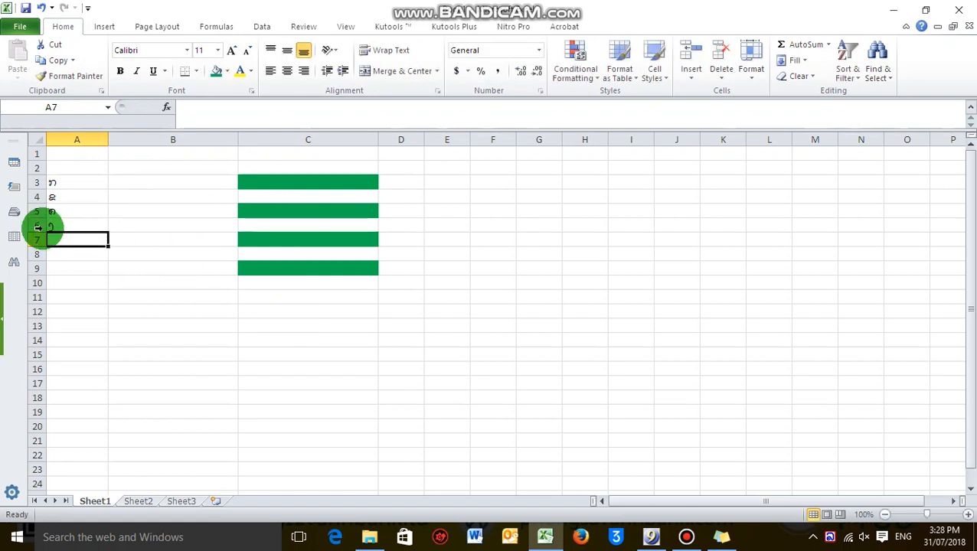
# Clear the letters from cells A4, A5 and A6
pyautogui.click(64, 199)
pyautogui.press('BackSpace')
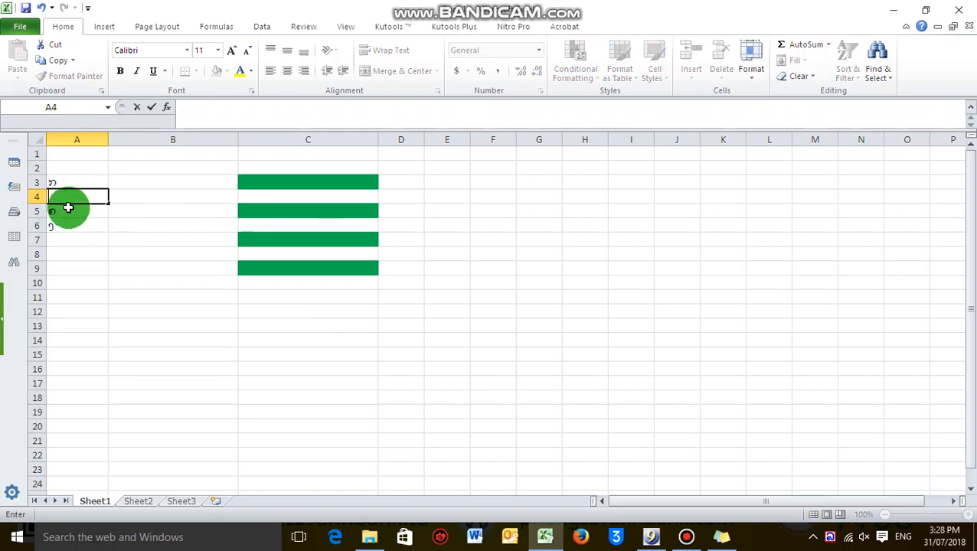
pyautogui.press('Return')
pyautogui.press('BackSpace')
pyautogui.press('Return')
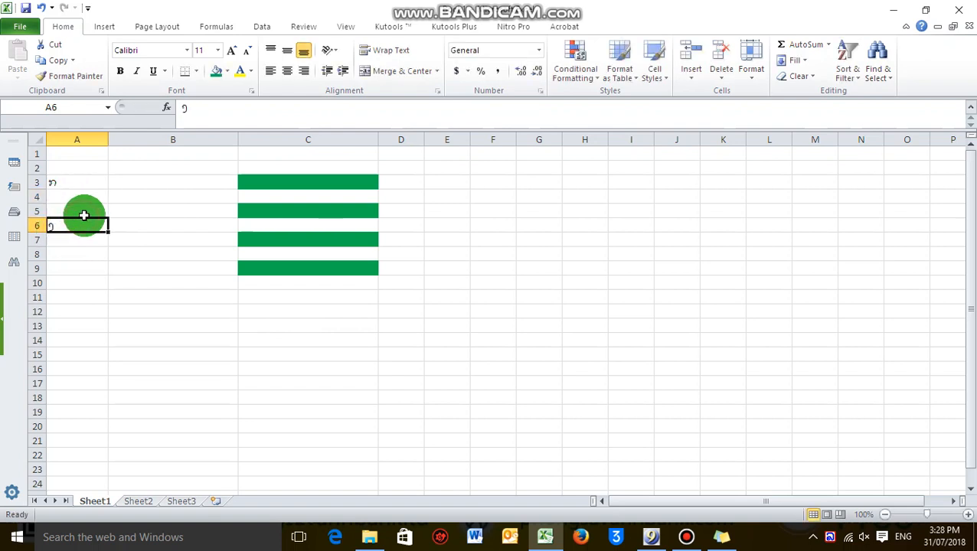
pyautogui.click(82, 214)
pyautogui.click(66, 228)
pyautogui.press('BackSpace')
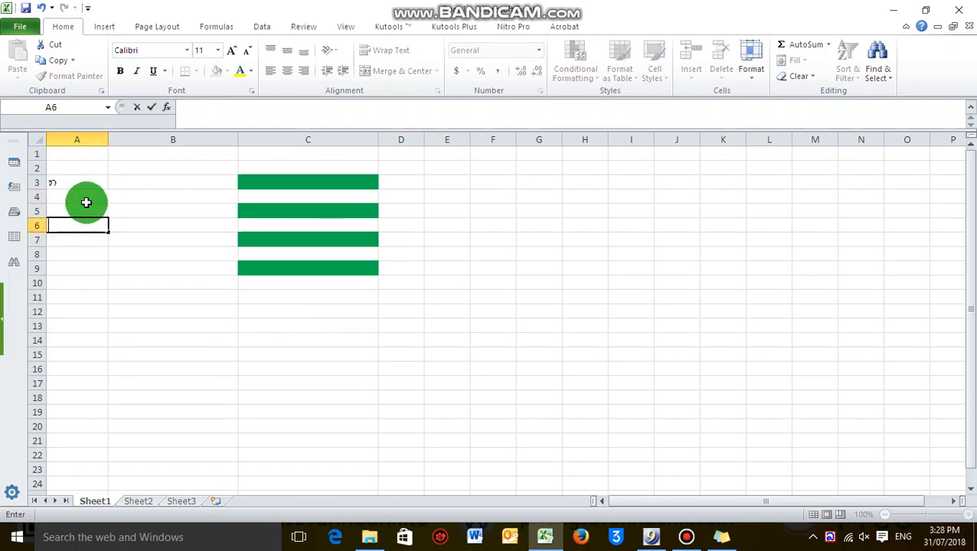
# Enter ຂ in A5, ຄ in A7 and ງ in A9 so the letters align with the green cells
pyautogui.click(84, 200)
pyautogui.click(68, 212)
pyautogui.write('ຂ')
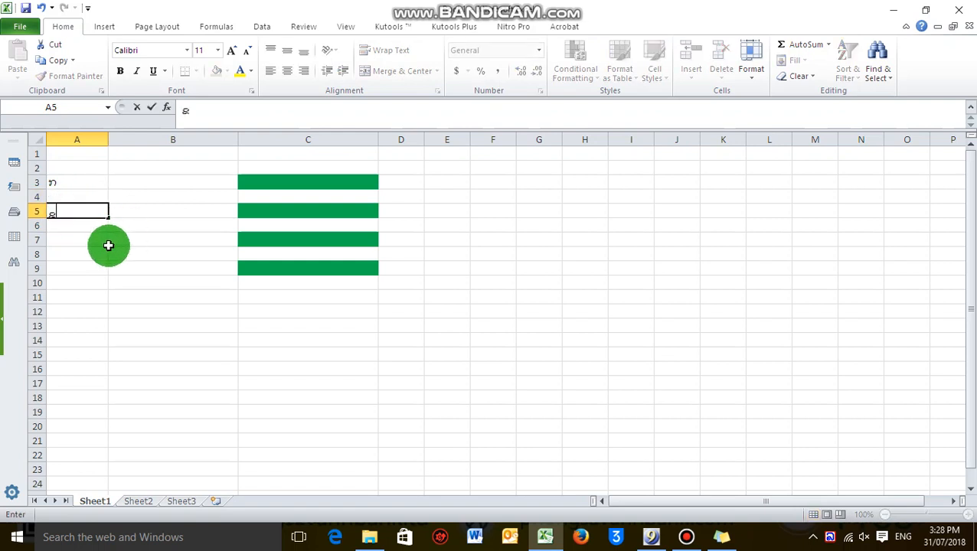
pyautogui.click(80, 243)
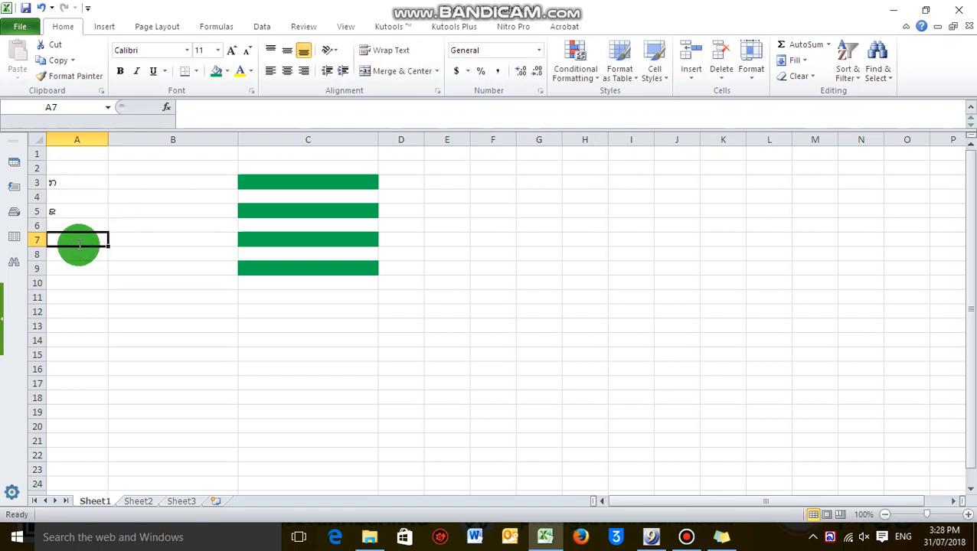
pyautogui.write('ຄ')
pyautogui.click(79, 267)
pyautogui.write('ງ')
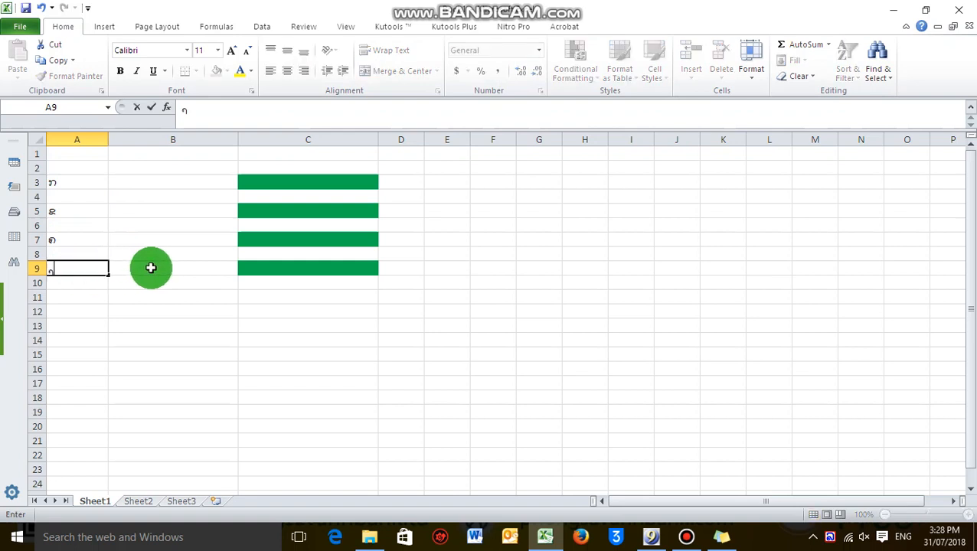
pyautogui.click(179, 305)
# Center the answer-choice letters horizontally across the whole of column A
pyautogui.click(84, 140)
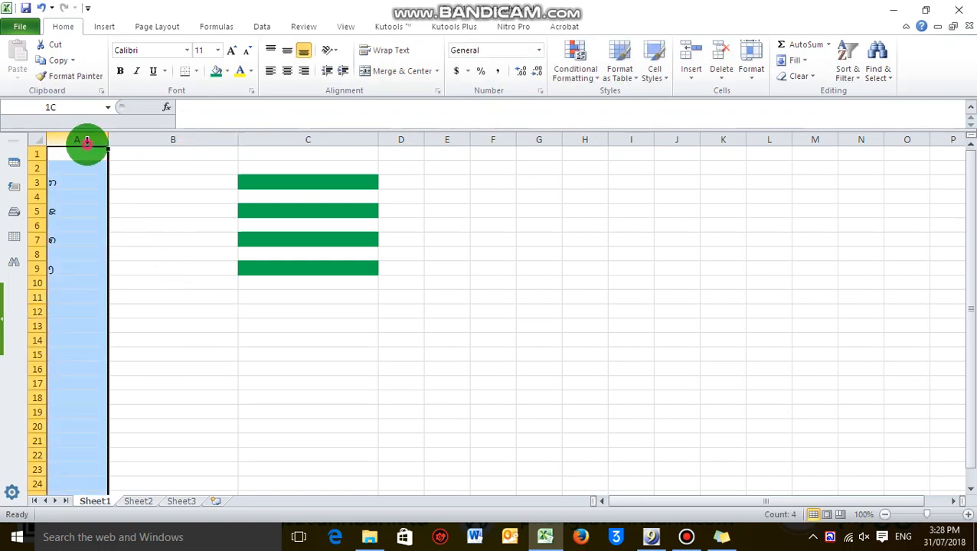
pyautogui.click(288, 69)
pyautogui.click(177, 251)
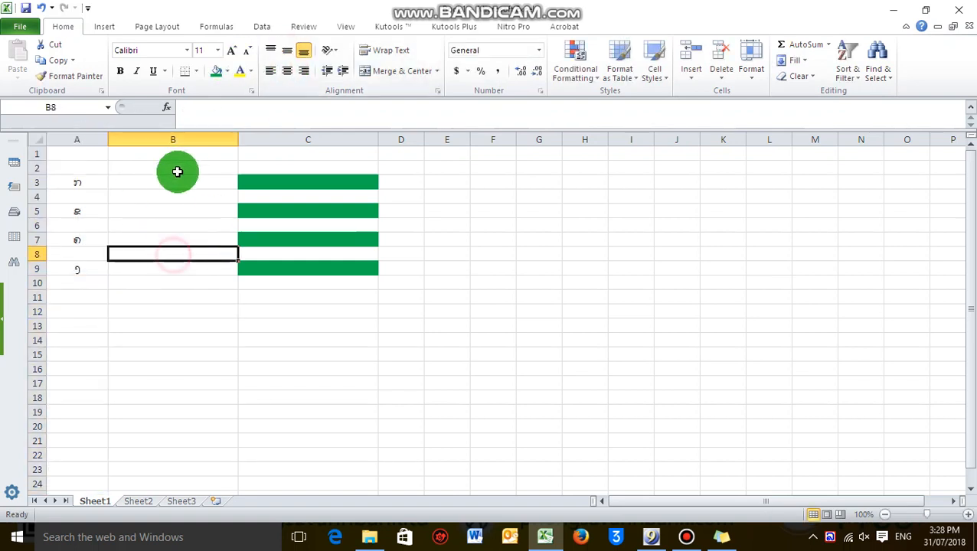
# Widen column B slightly to make more room for the question text beside the letters
pyautogui.click(84, 180)
pyautogui.click(156, 195)
pyautogui.click(174, 182)
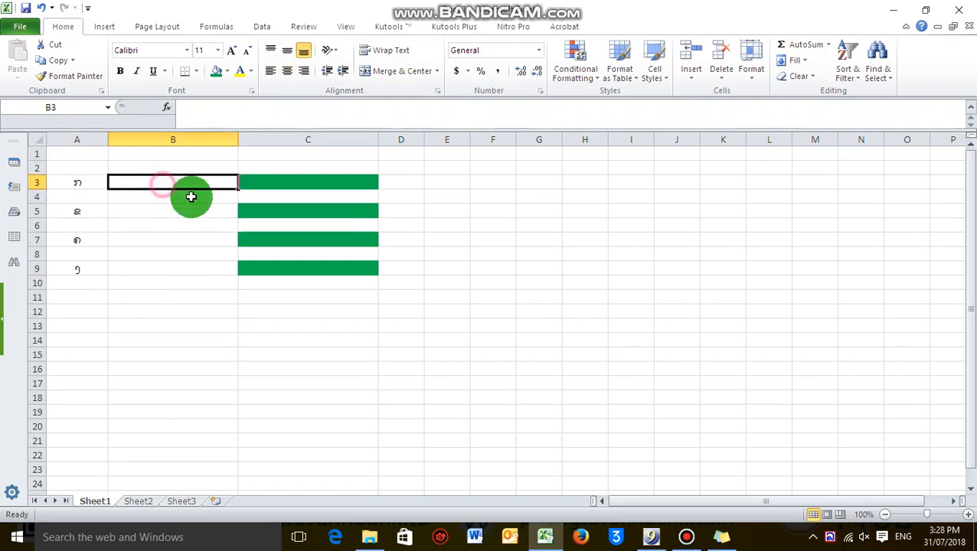
pyautogui.moveTo(238, 139); pyautogui.dragTo(272, 151)
pyautogui.click(178, 198)
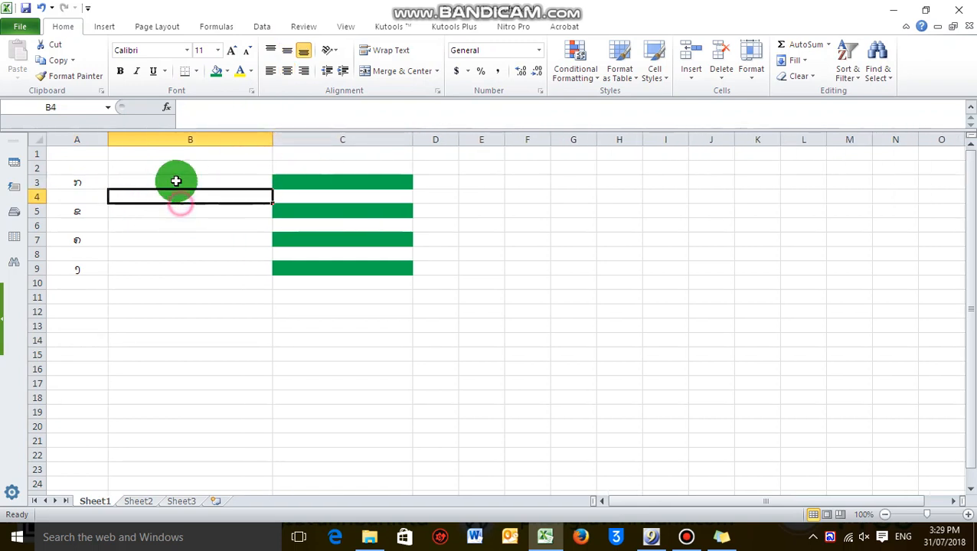
# Enter the question text ຂໍ້ໃດເປັນຄຳຕອບທີ່ຖືກຕ້ອງ in cell B3
pyautogui.click(176, 181)
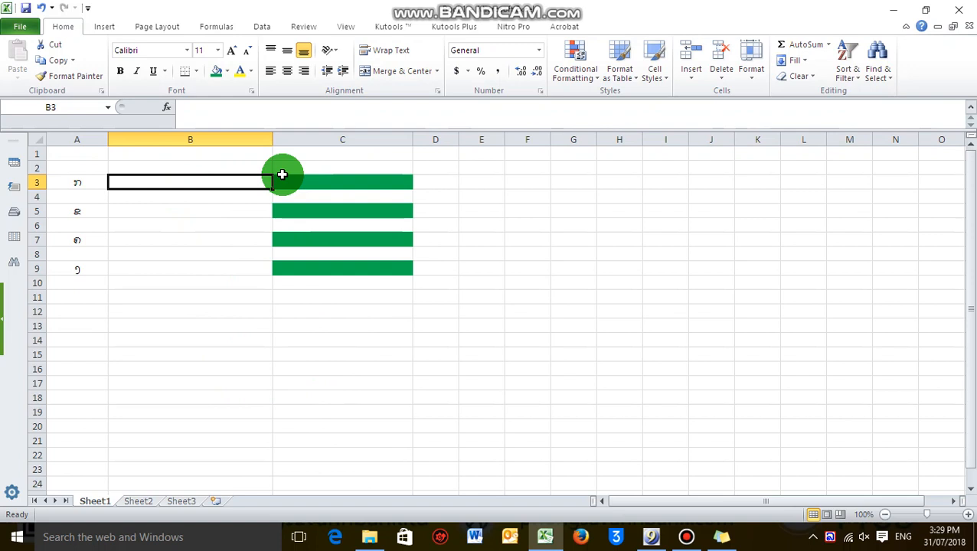
pyautogui.write('ຂ້')
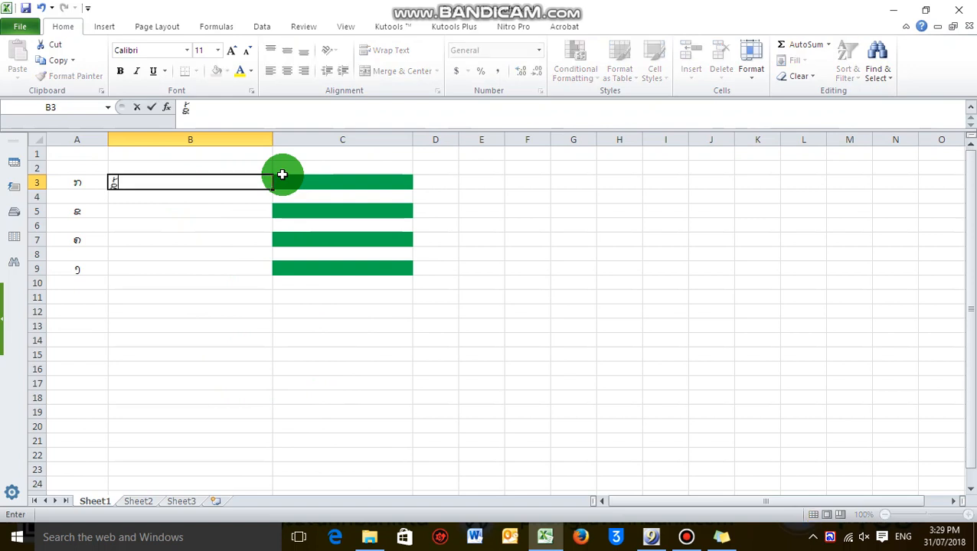
pyautogui.write('ອ')
pyautogui.write('ດ')
pyautogui.write('ເປັນຄຳ')
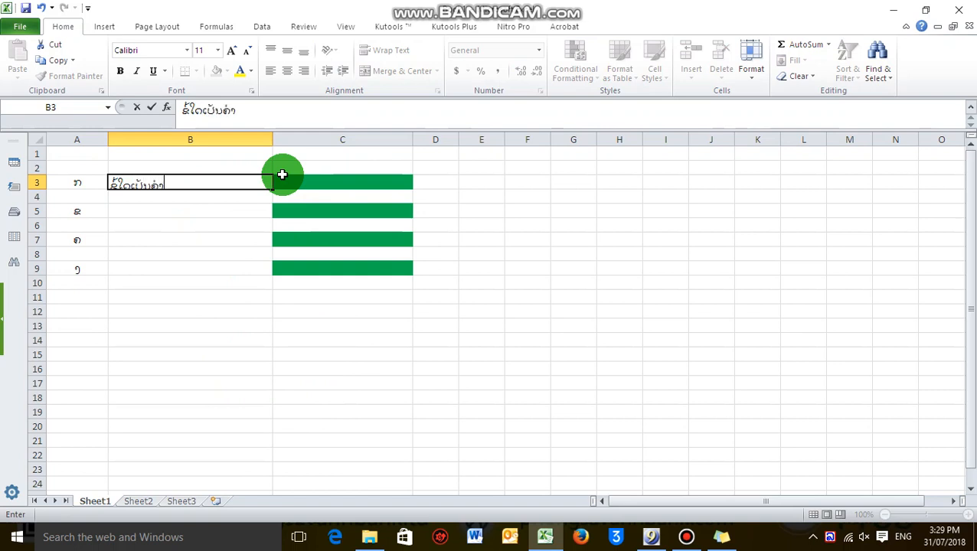
pyautogui.write('ຕອບທີ່ກ')
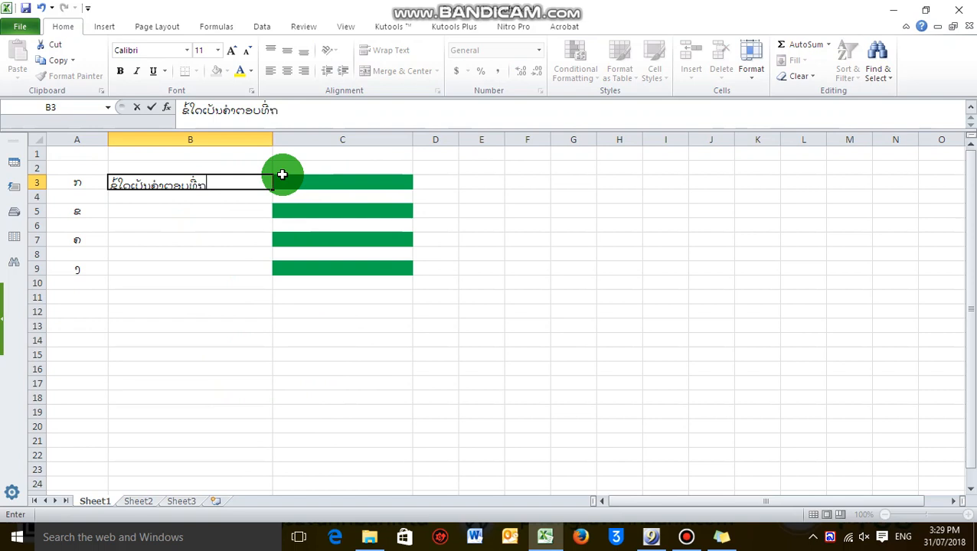
pyautogui.write('ືກຕ')
pyautogui.write('ອກ')
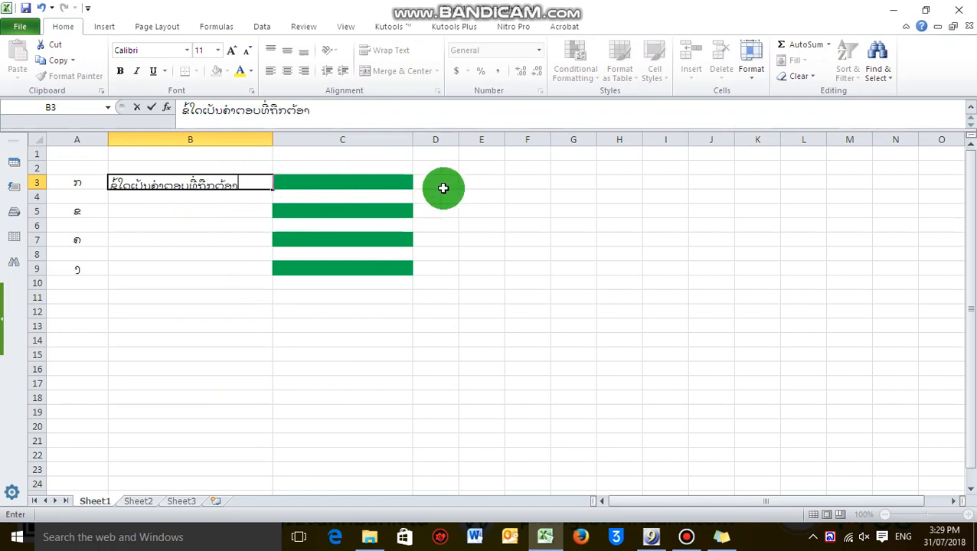
pyautogui.click(443, 188)
# Enter the answer options A, B and C in cells E3, F3 and G3
pyautogui.click(488, 176)
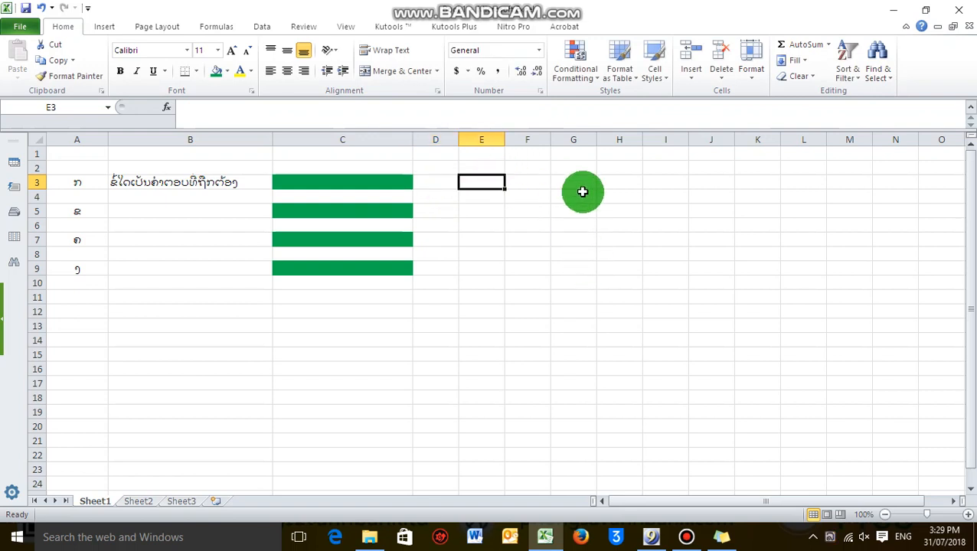
pyautogui.write('A')
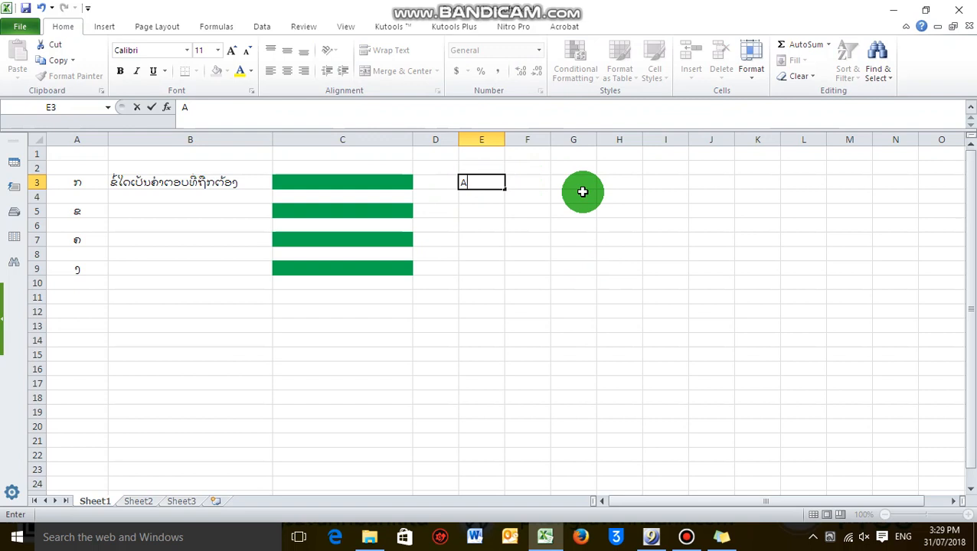
pyautogui.click(531, 192)
pyautogui.click(522, 158)
pyautogui.click(533, 183)
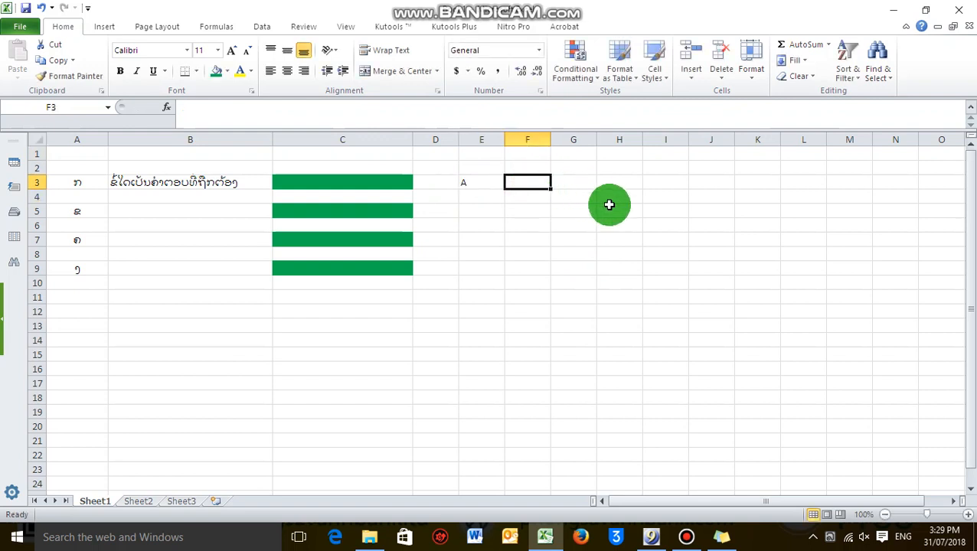
pyautogui.write('B')
pyautogui.click(592, 186)
pyautogui.write('C')
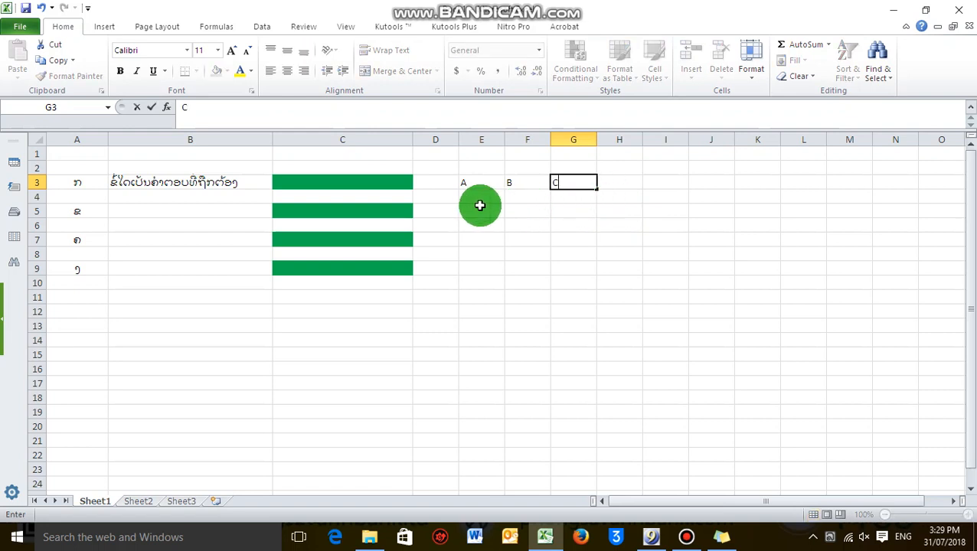
pyautogui.click(490, 201)
# Fill cell G3, holding option C, with green to mark it as the answer for row 3
pyautogui.click(536, 183)
pyautogui.click(569, 183)
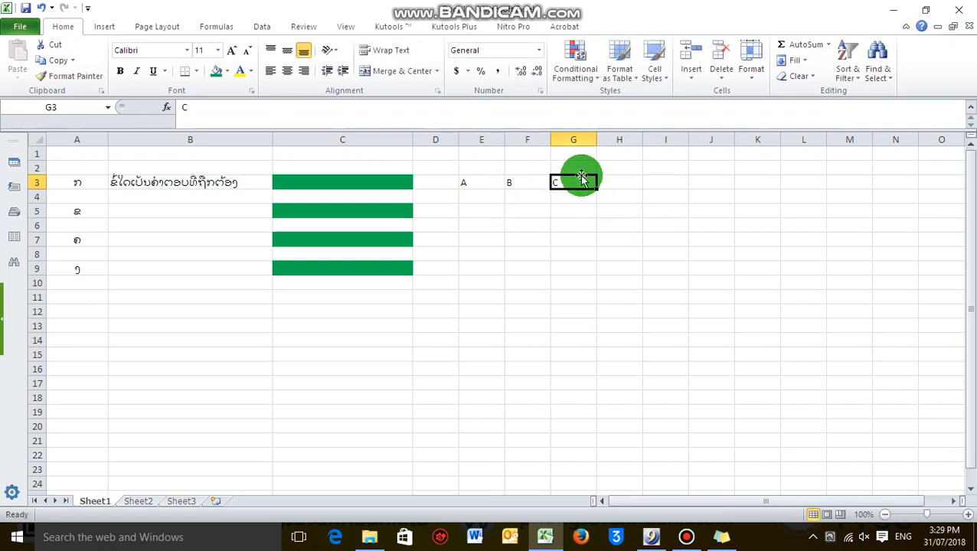
pyautogui.click(217, 70)
pyautogui.click(527, 225)
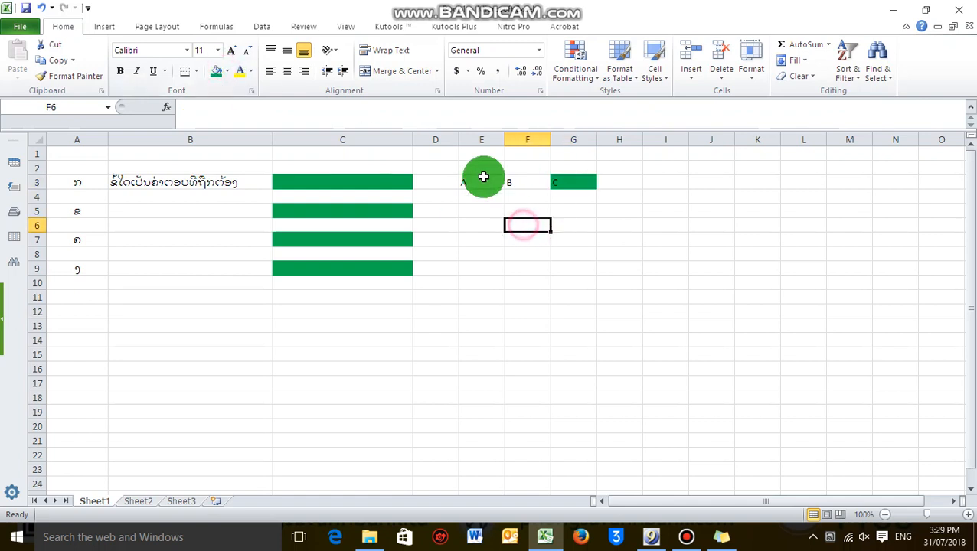
# Enter the answer options A, B and C in cells E5, F5 and G5
pyautogui.click(451, 213)
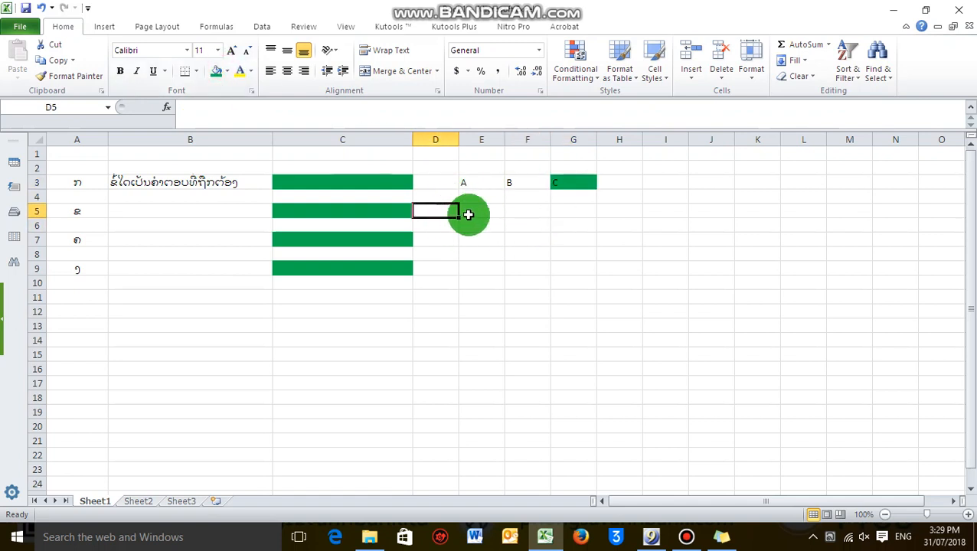
pyautogui.click(480, 212)
pyautogui.write('A')
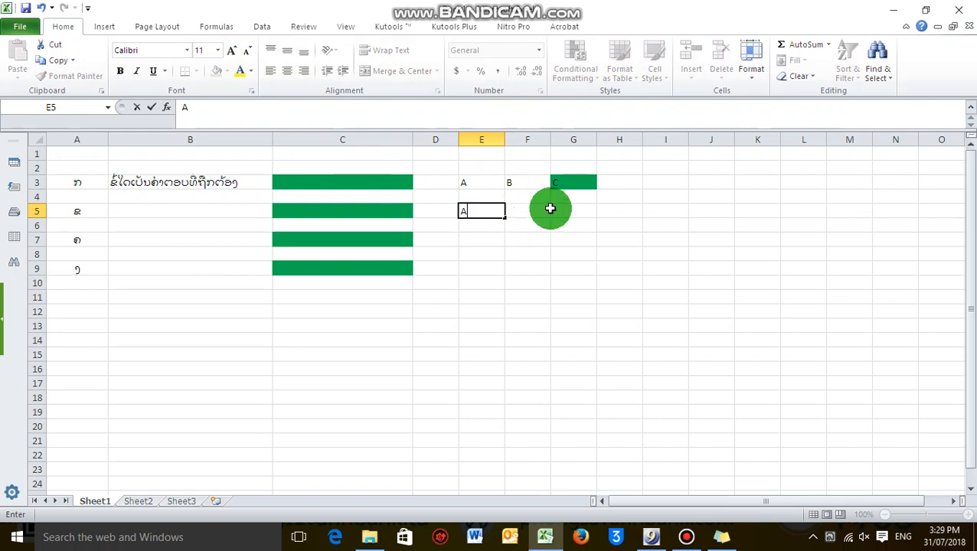
pyautogui.click(540, 210)
pyautogui.write('B')
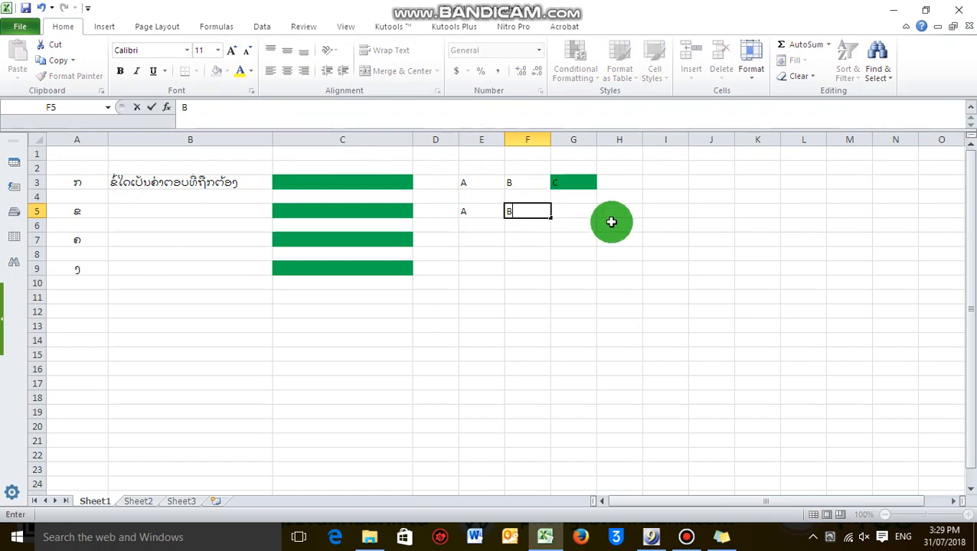
pyautogui.click(574, 209)
pyautogui.write('C')
pyautogui.click(468, 255)
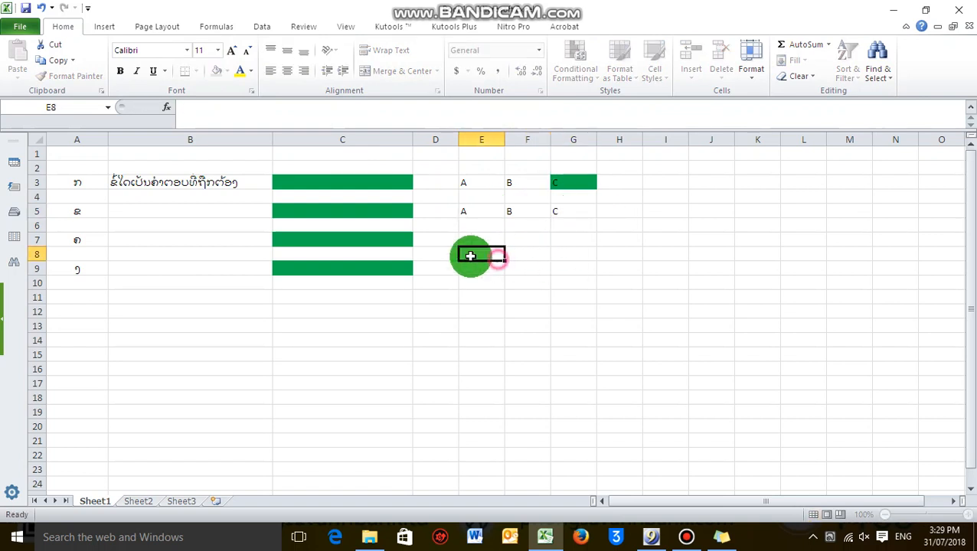
# Enter the answer options A, B and C in cells E7, F7 and G7
pyautogui.click(465, 237)
pyautogui.write('A')
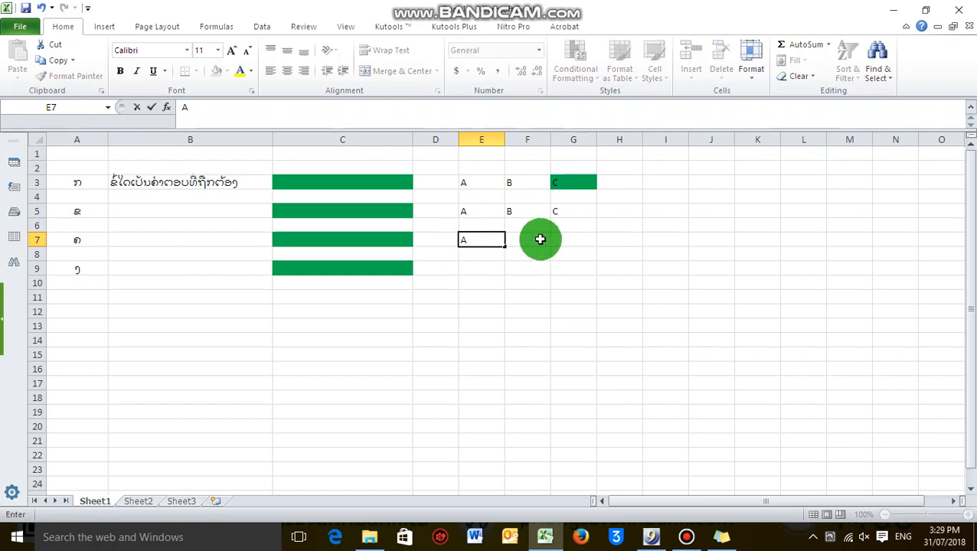
pyautogui.click(540, 239)
pyautogui.click(573, 239)
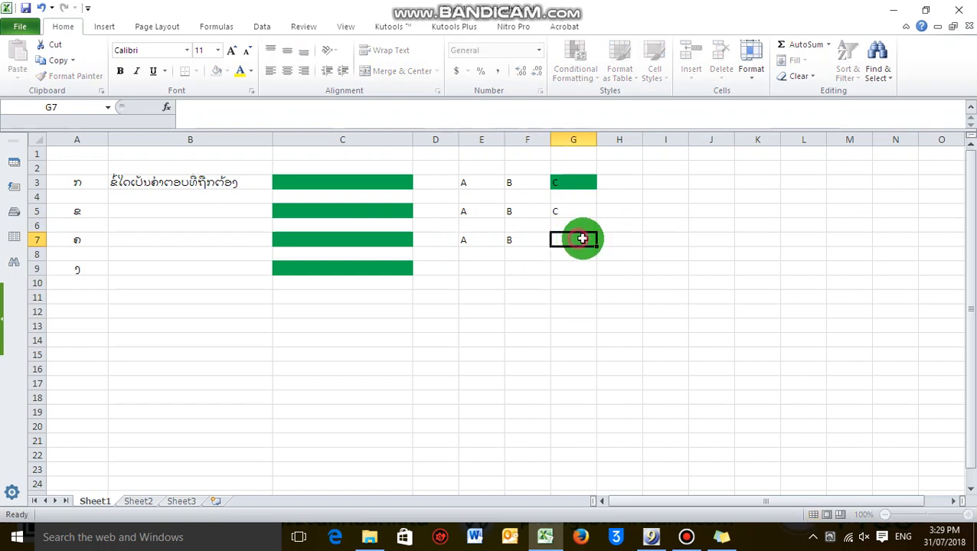
pyautogui.write('C')
pyautogui.click(530, 280)
# Enter the answer options A, B and C in cells E9, F9 and G9
pyautogui.click(452, 266)
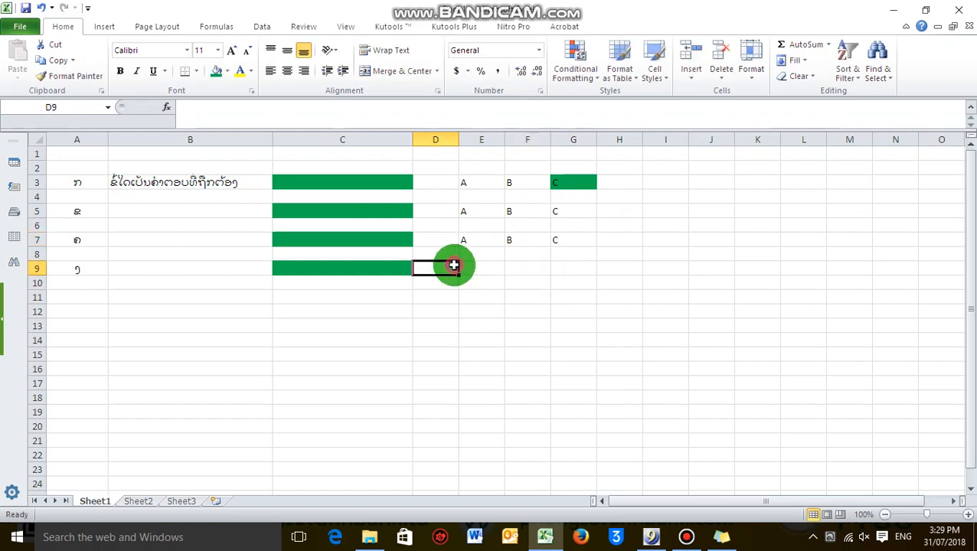
pyautogui.click(489, 267)
pyautogui.write('A')
pyautogui.click(514, 267)
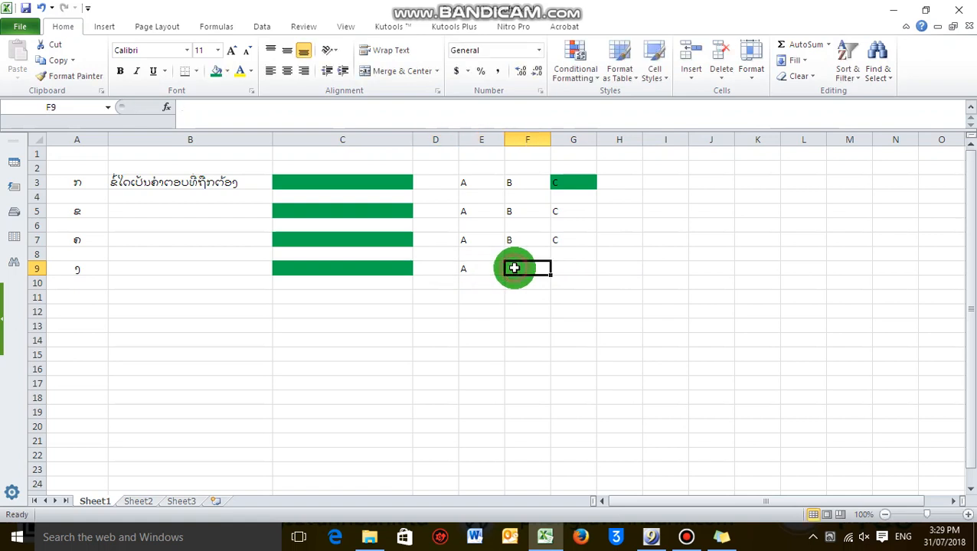
pyautogui.write('B')
pyautogui.click(572, 268)
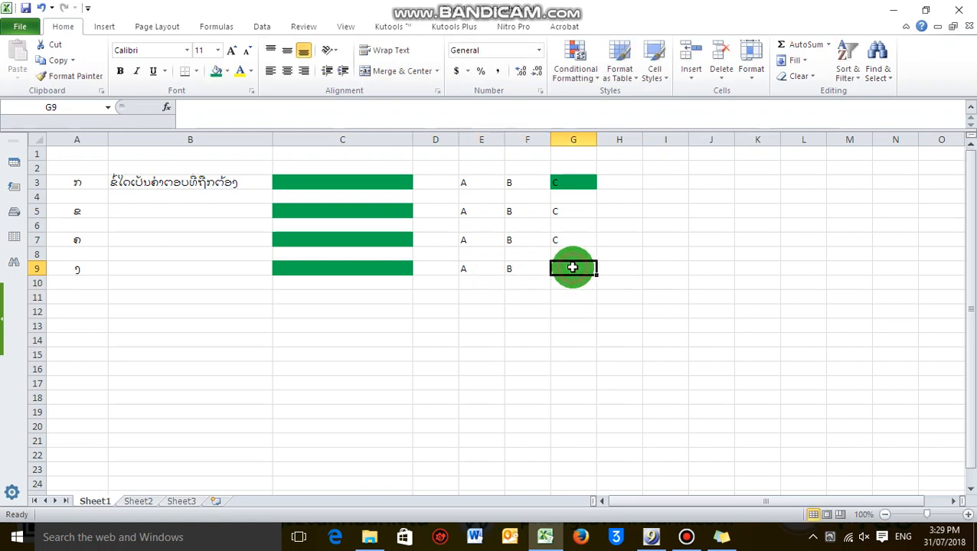
pyautogui.write('C')
pyautogui.click(652, 280)
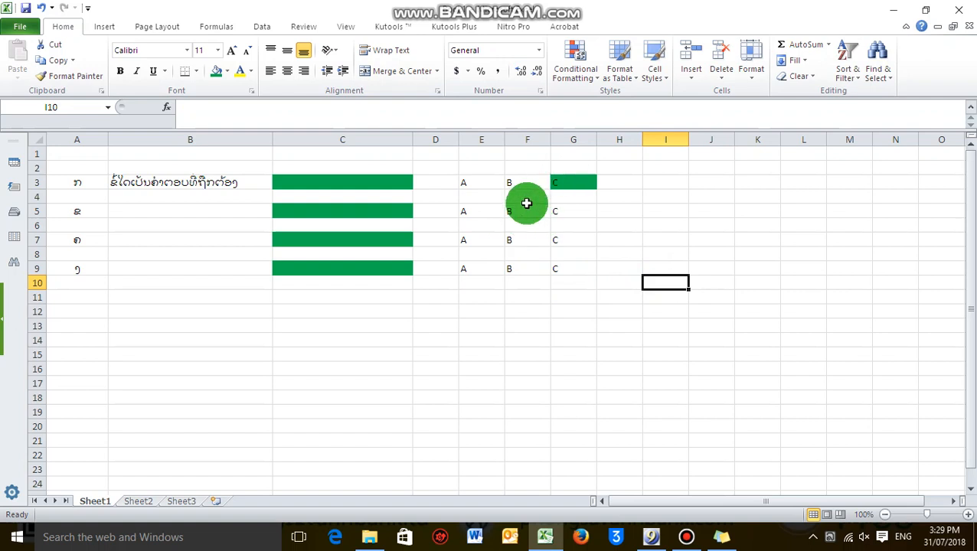
# Fill cells F5, E7 and E9 with green to mark the answers for rows 5, 7 and 9
pyautogui.click(510, 209)
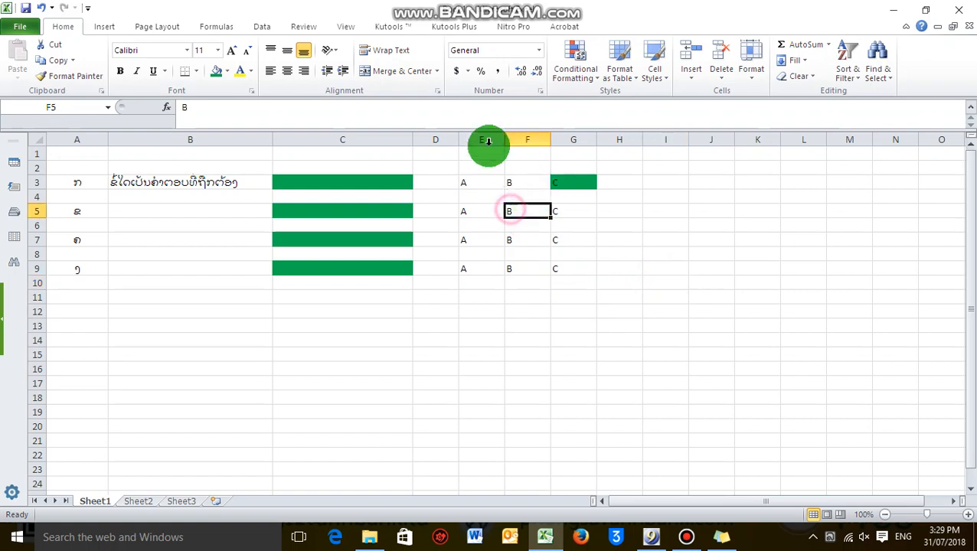
pyautogui.click(217, 69)
pyautogui.click(460, 239)
pyautogui.click(217, 69)
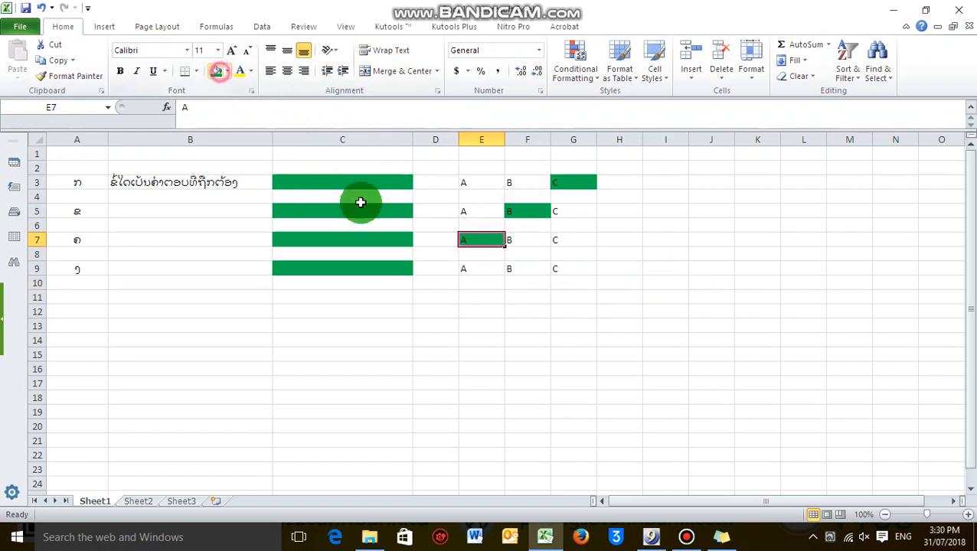
pyautogui.click(463, 270)
pyautogui.click(217, 68)
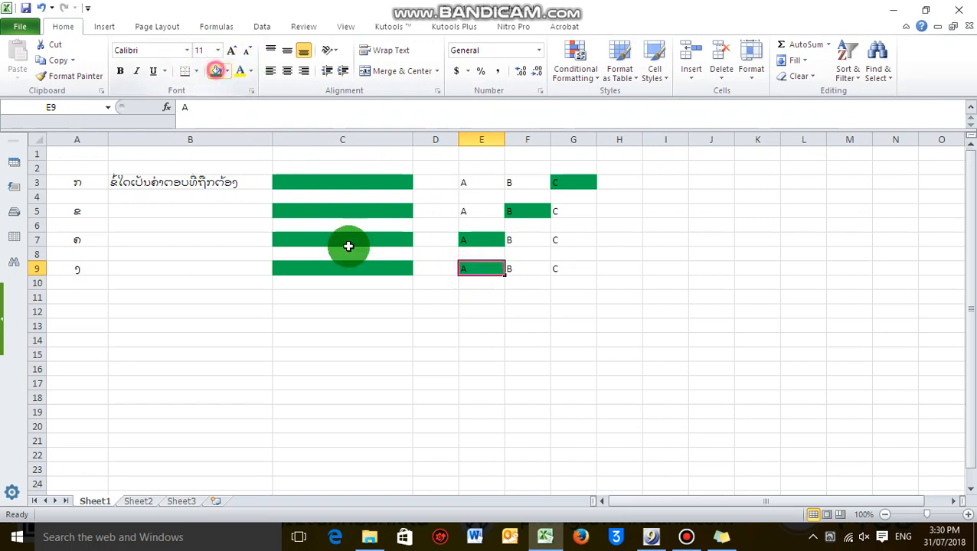
# Add list data validation to cell C3 with the source A,B,C for an in-cell drop-down
pyautogui.click(311, 193)
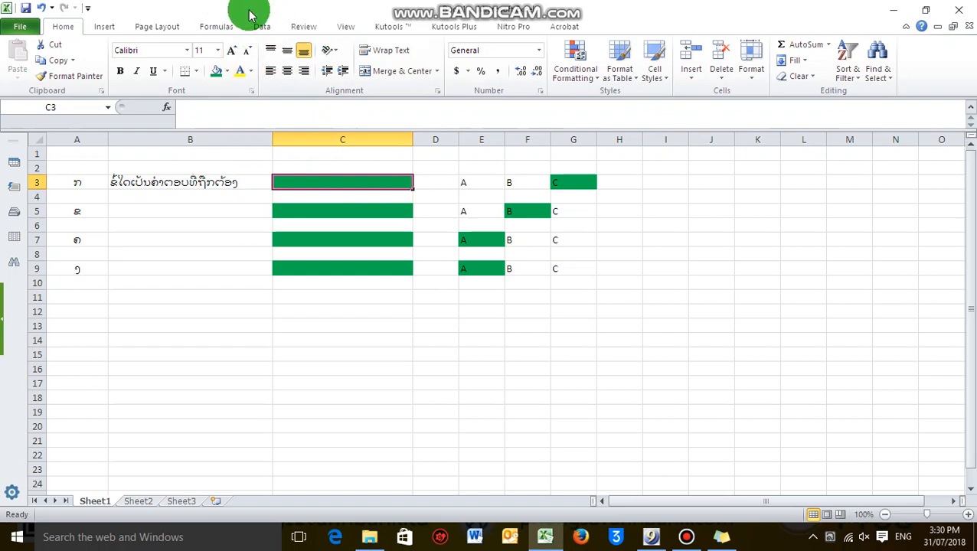
pyautogui.click(262, 28)
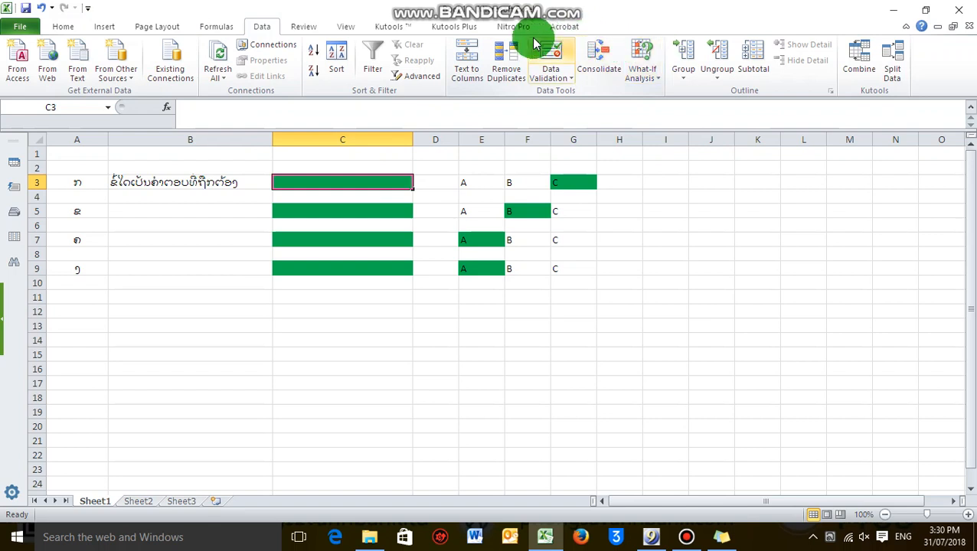
pyautogui.click(563, 74)
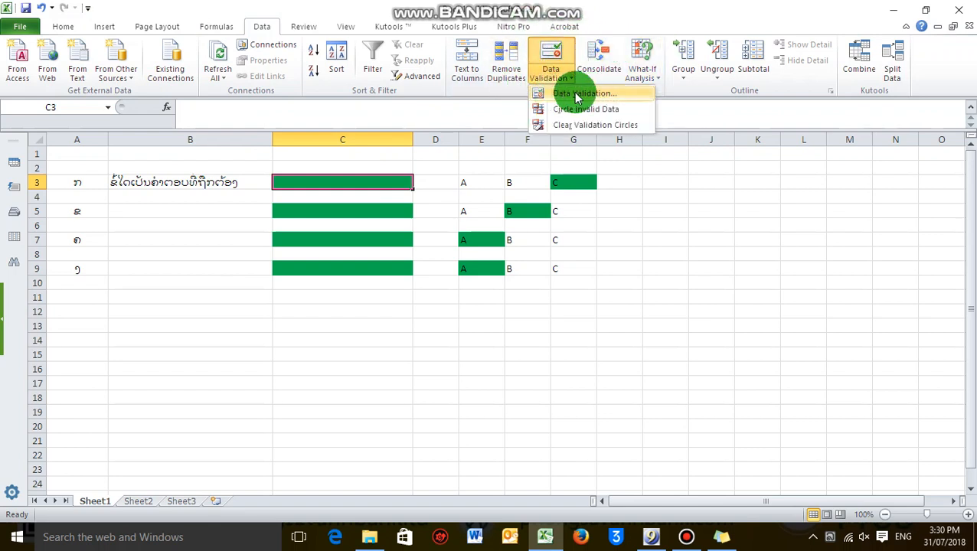
pyautogui.click(579, 96)
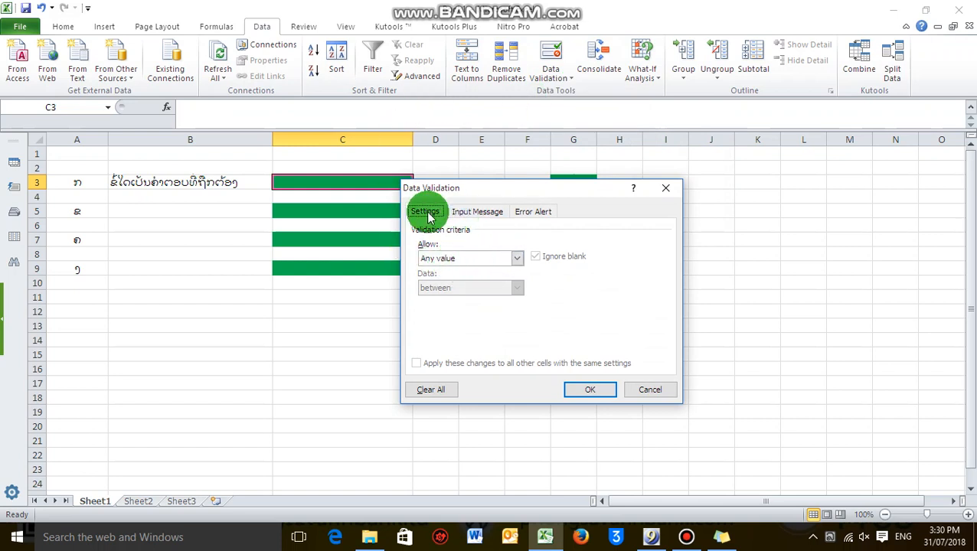
pyautogui.click(517, 259)
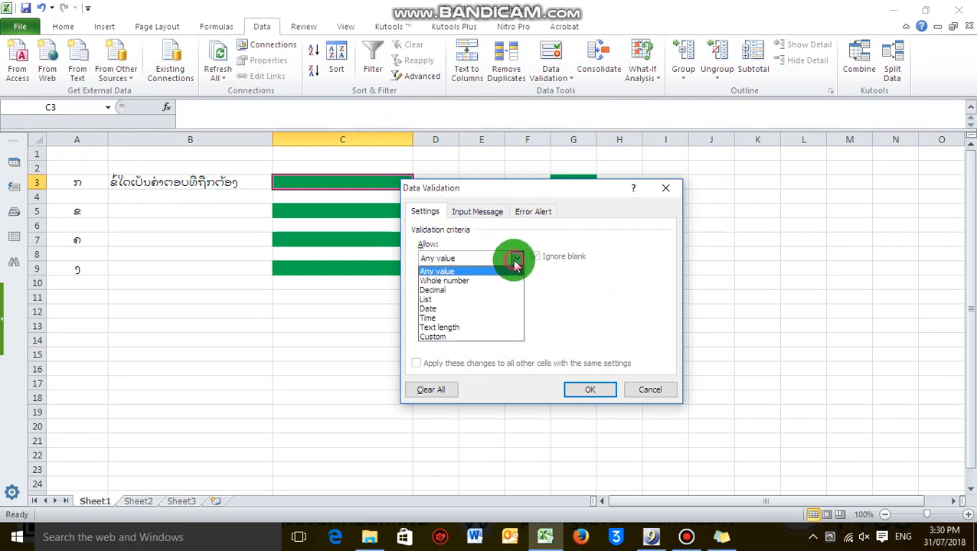
pyautogui.click(453, 300)
pyautogui.click(476, 316)
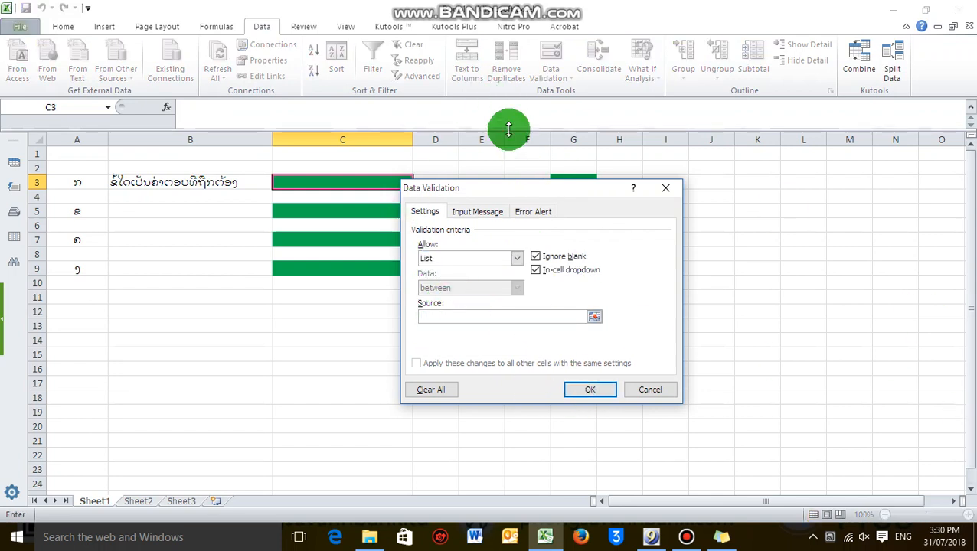
pyautogui.moveTo(484, 189); pyautogui.dragTo(317, 259)
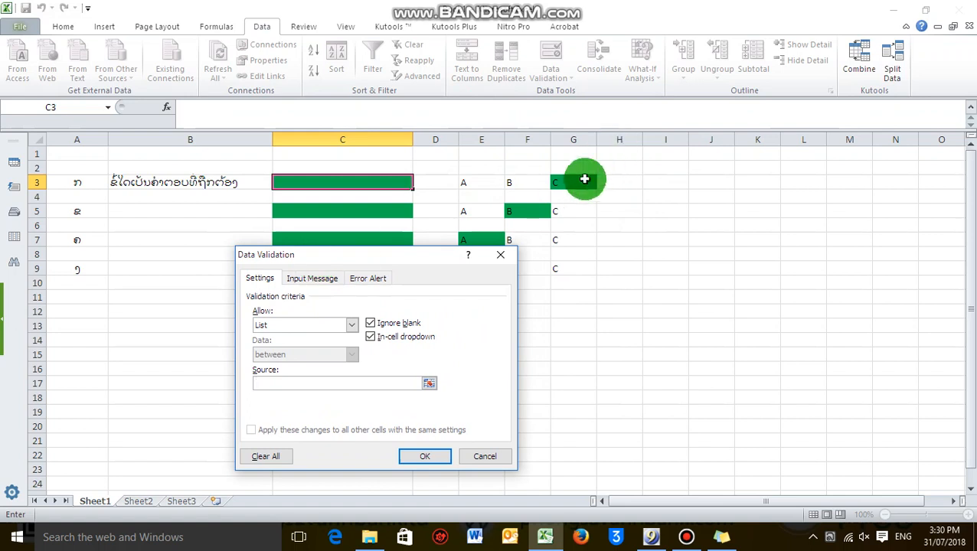
pyautogui.click(317, 383)
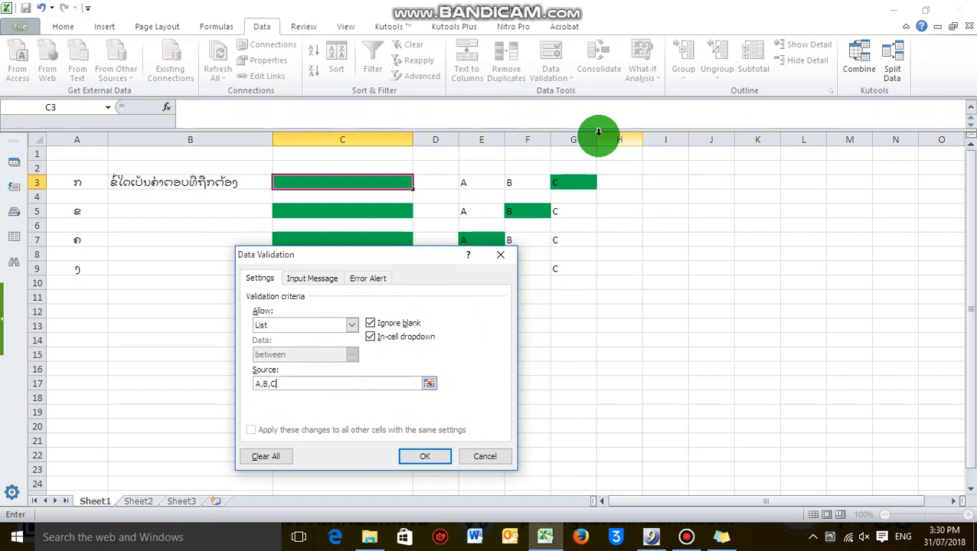
pyautogui.click(429, 457)
pyautogui.click(355, 214)
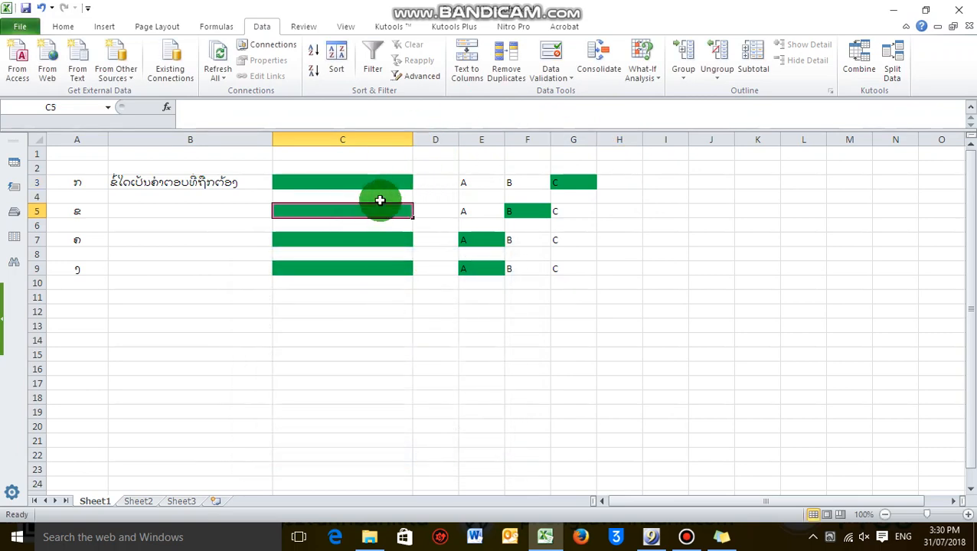
pyautogui.click(379, 181)
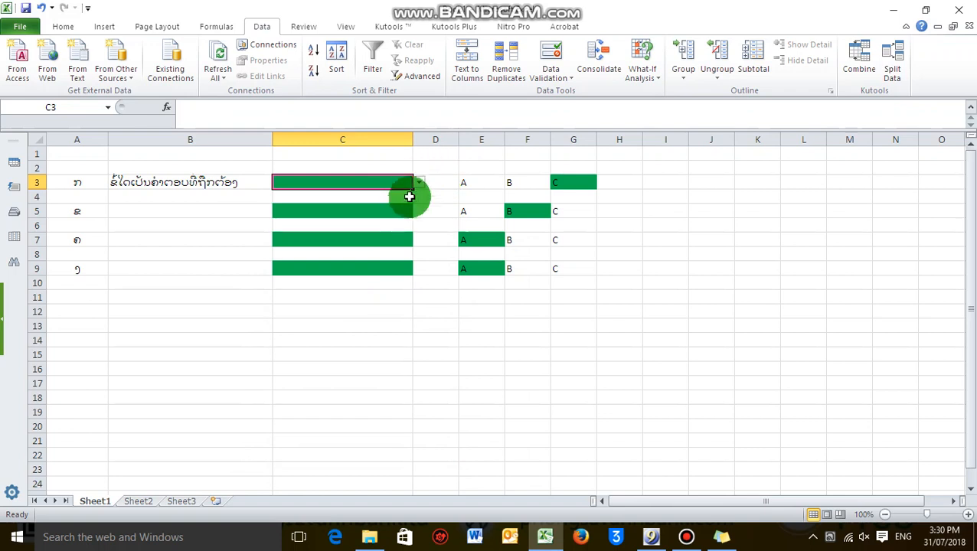
# Add list data validation to cell C5 with the source A,B,C
pyautogui.click(339, 208)
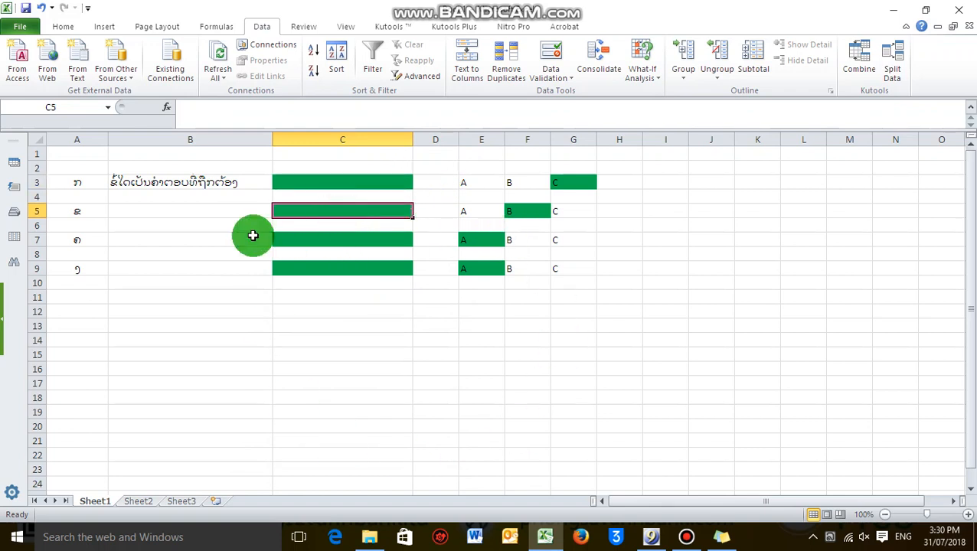
pyautogui.click(567, 66)
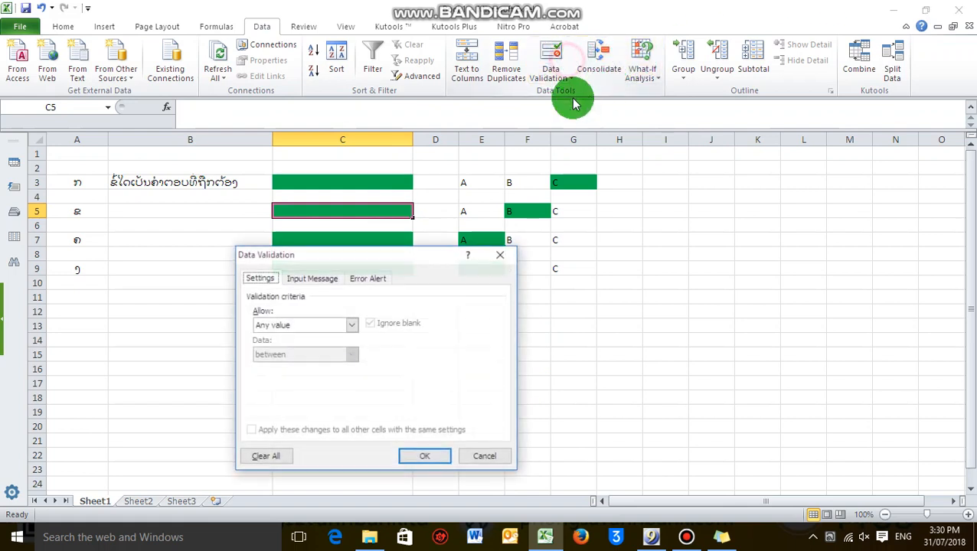
pyautogui.click(351, 327)
pyautogui.click(291, 366)
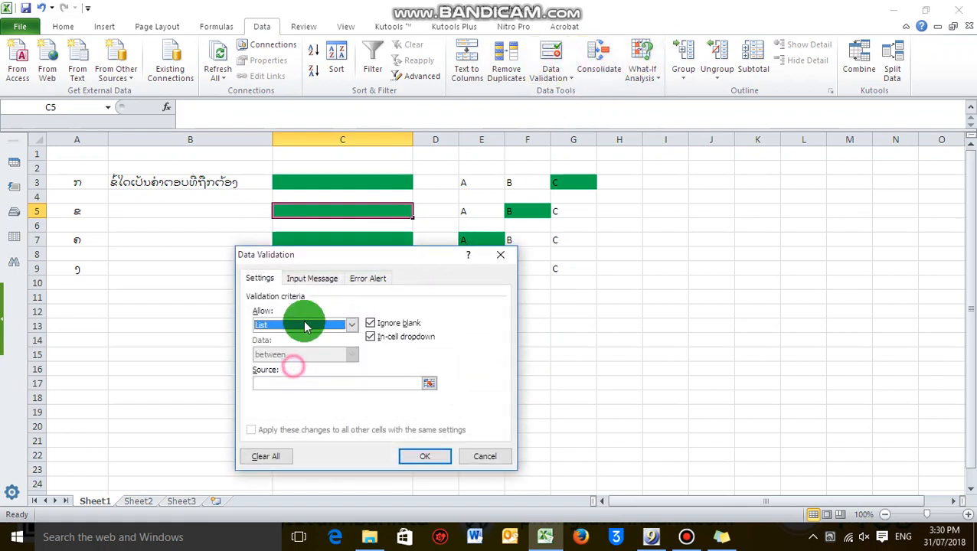
pyautogui.click(272, 383)
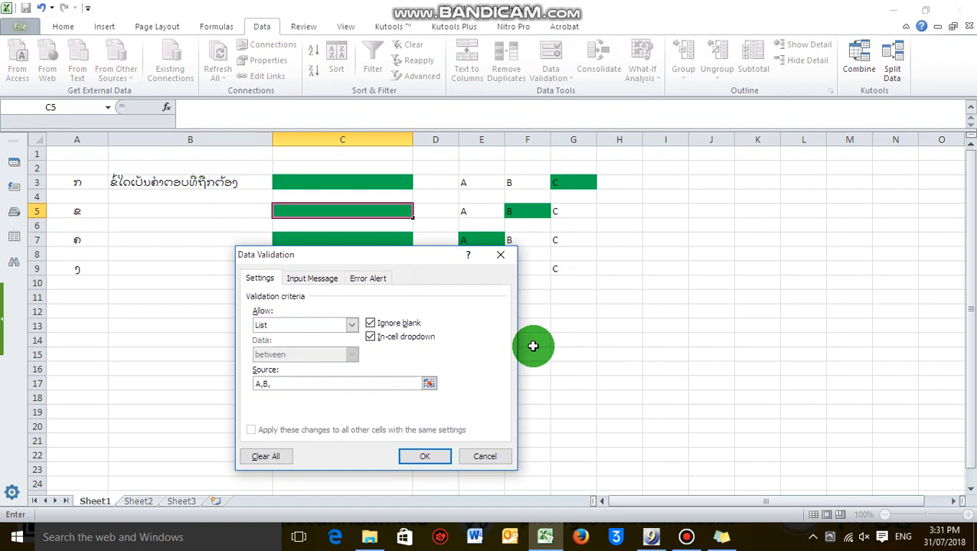
pyautogui.click(414, 458)
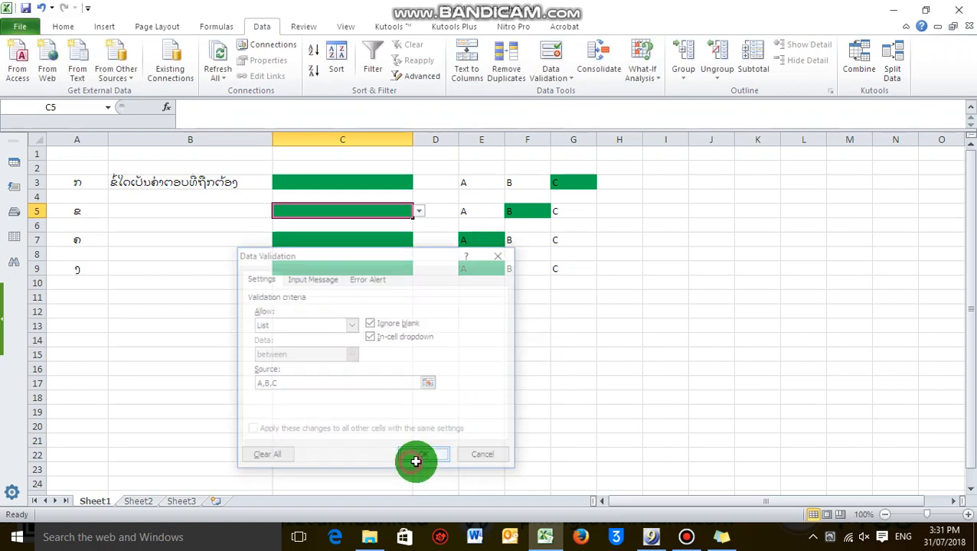
pyautogui.click(366, 240)
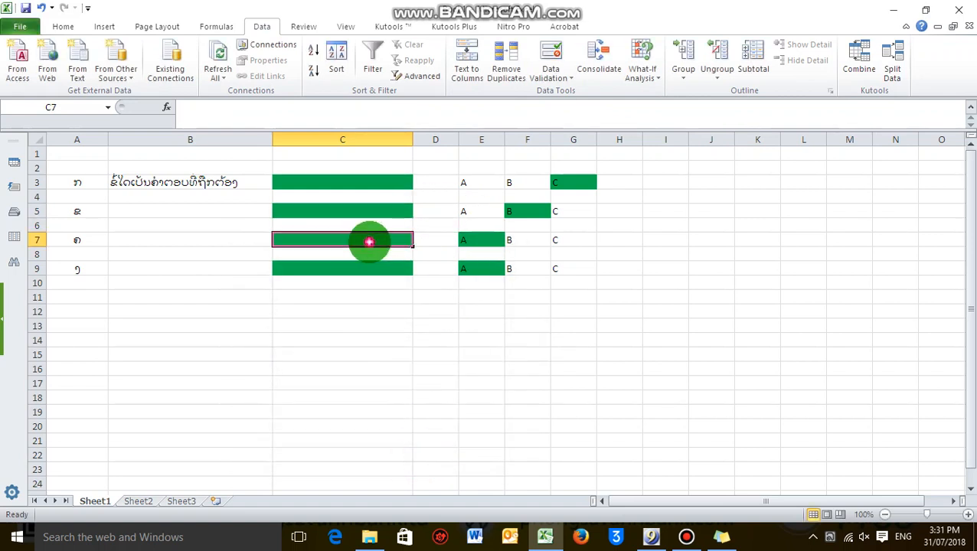
pyautogui.write('A')
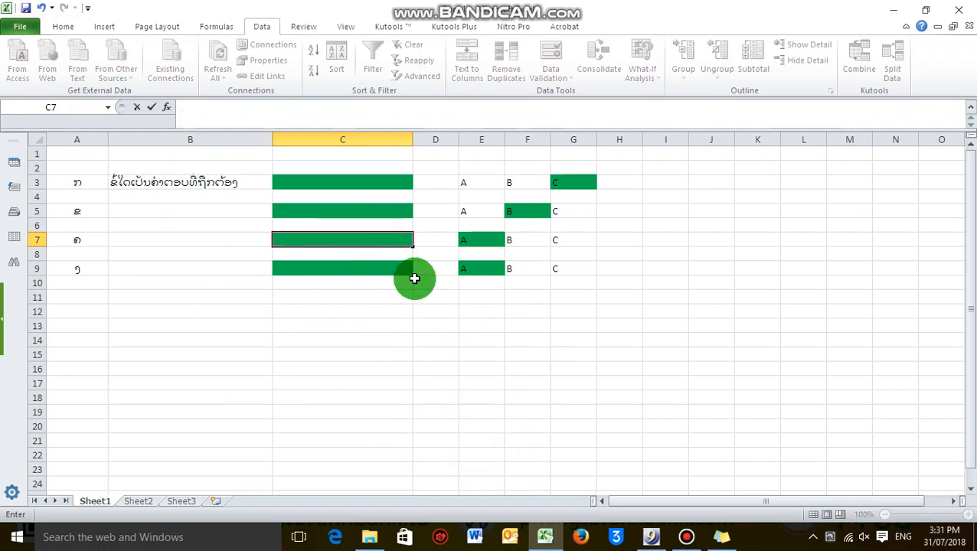
pyautogui.click(481, 250)
# Add list data validation to cell C7 with the source A,B,C
pyautogui.click(378, 238)
pyautogui.click(550, 62)
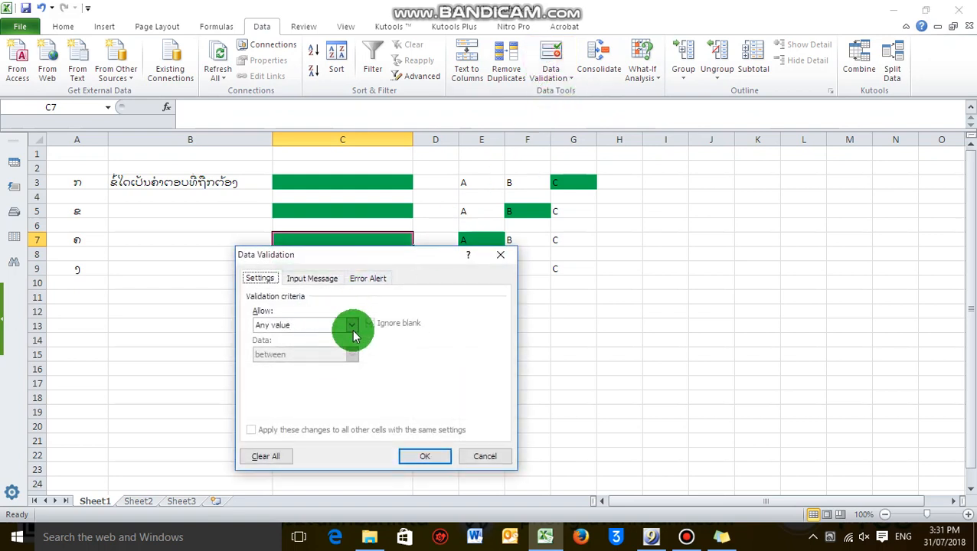
pyautogui.click(352, 325)
pyautogui.click(291, 367)
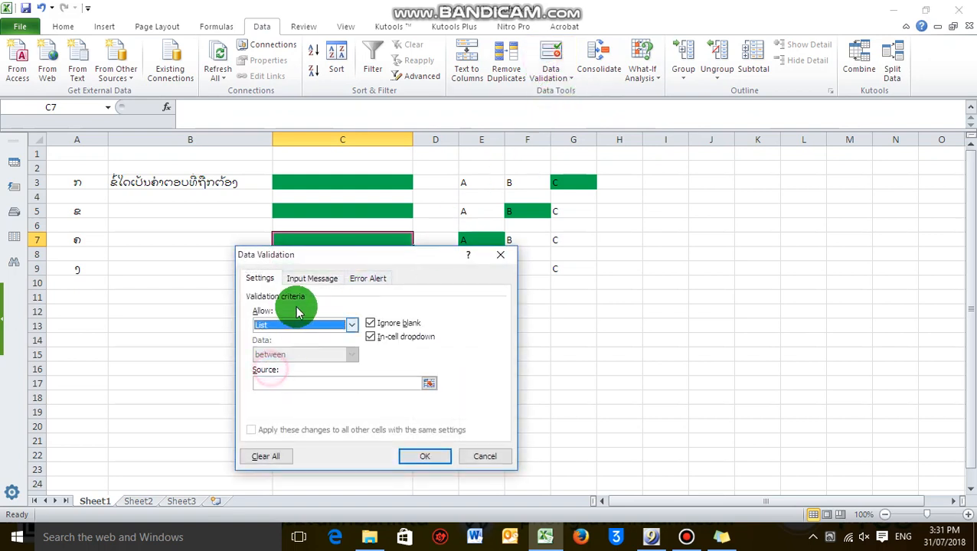
pyautogui.click(298, 383)
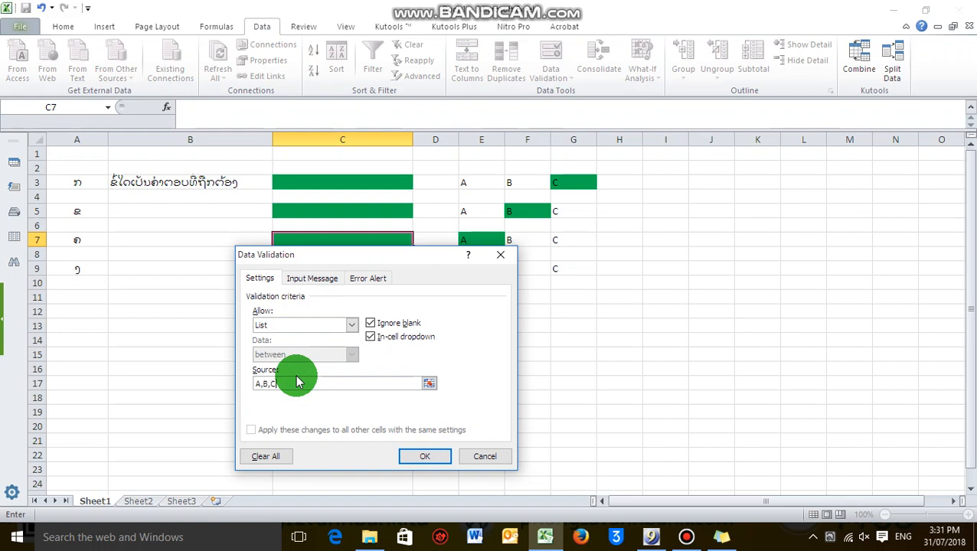
pyautogui.click(433, 459)
# Add list data validation to cell C9 with the source A,B,C
pyautogui.click(379, 268)
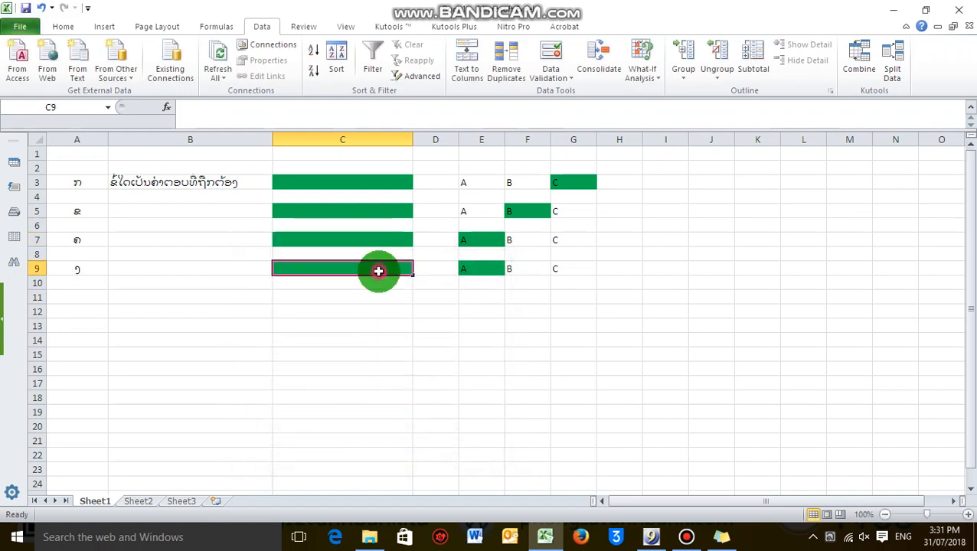
pyautogui.click(551, 53)
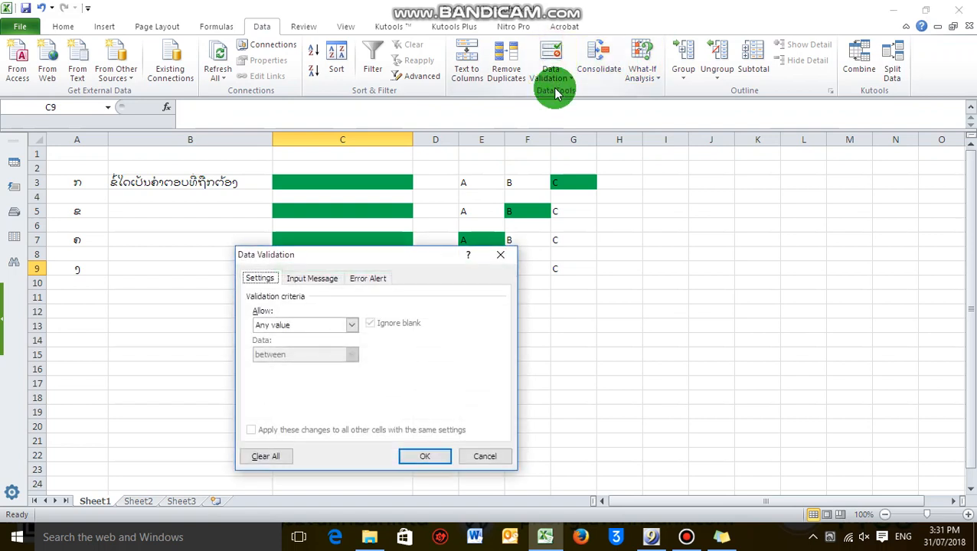
pyautogui.click(262, 322)
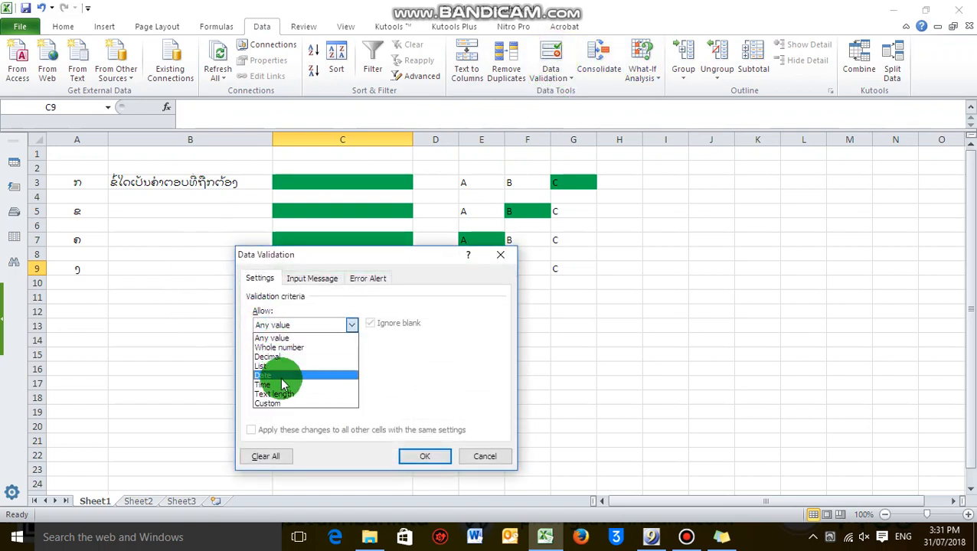
pyautogui.click(290, 366)
pyautogui.click(273, 384)
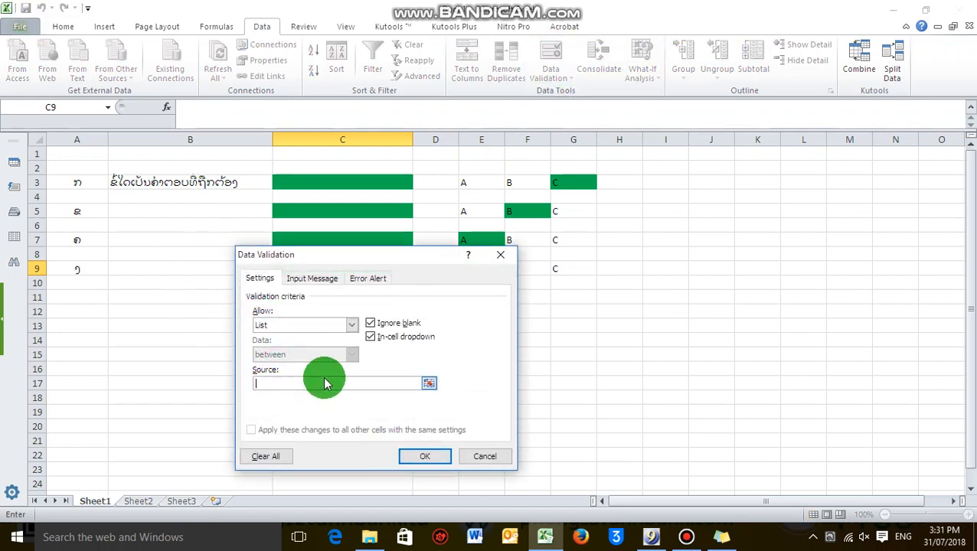
pyautogui.write('A,B,C')
pyautogui.press('Return')
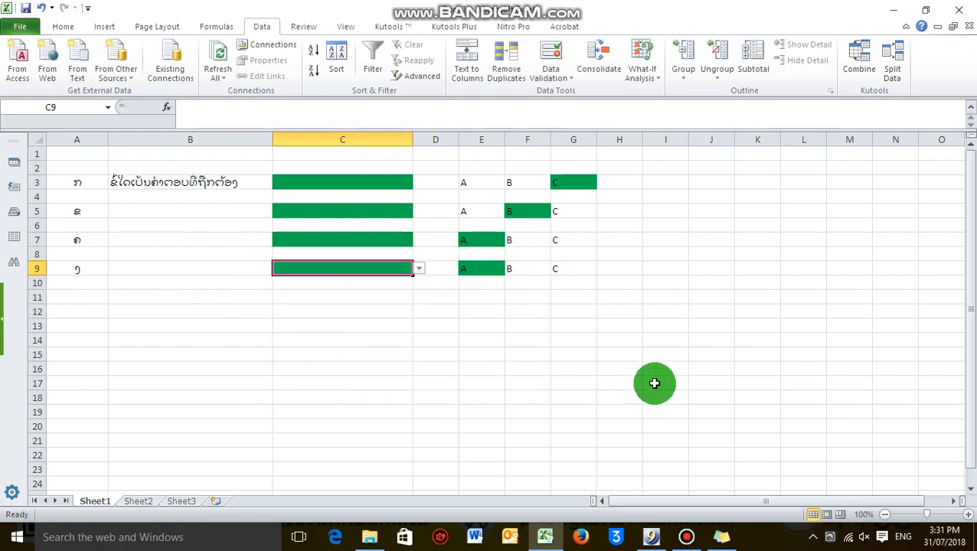
# Copy the question text from cell B3 into cells B5, B7 and B9
pyautogui.click(184, 181)
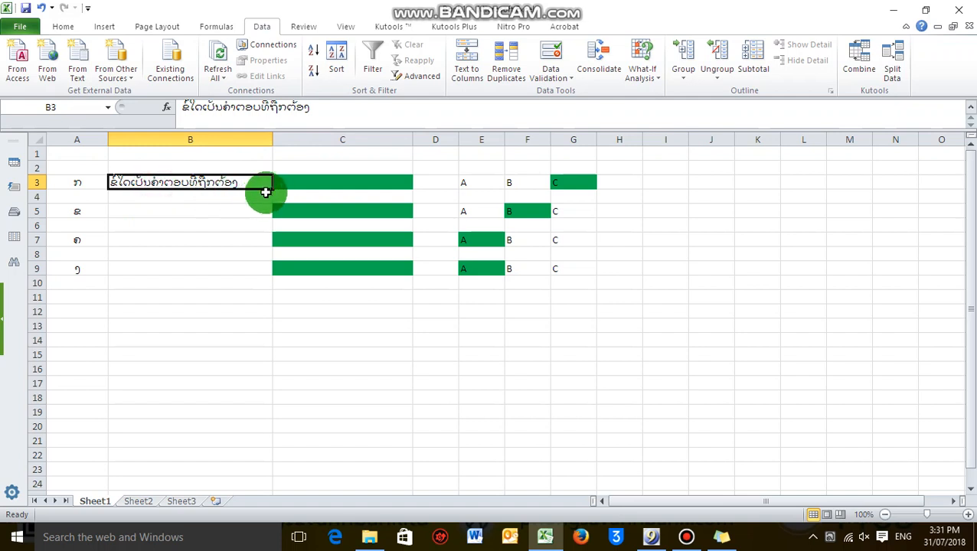
pyautogui.doubleClick(322, 109)
pyautogui.hotkey('ctrl', 'c')
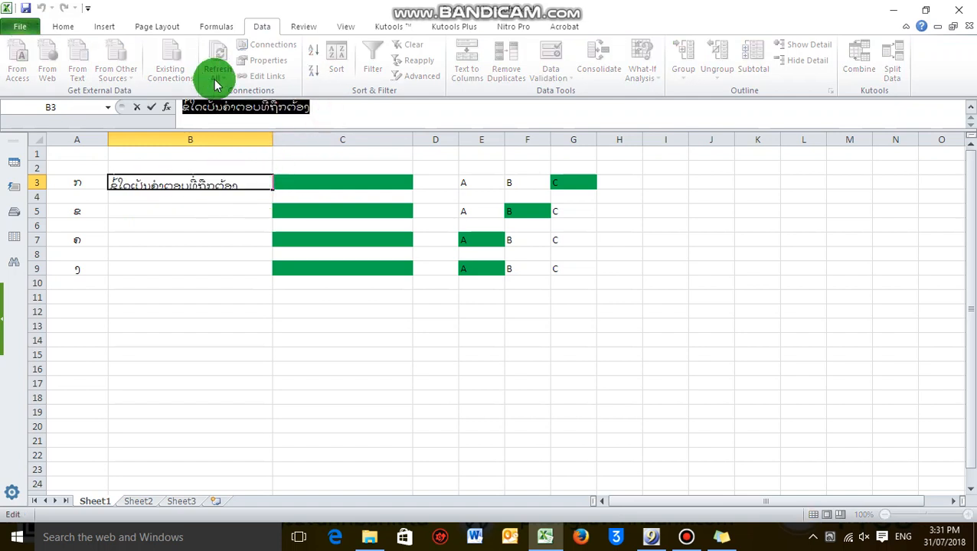
pyautogui.click(202, 260)
pyautogui.click(177, 209)
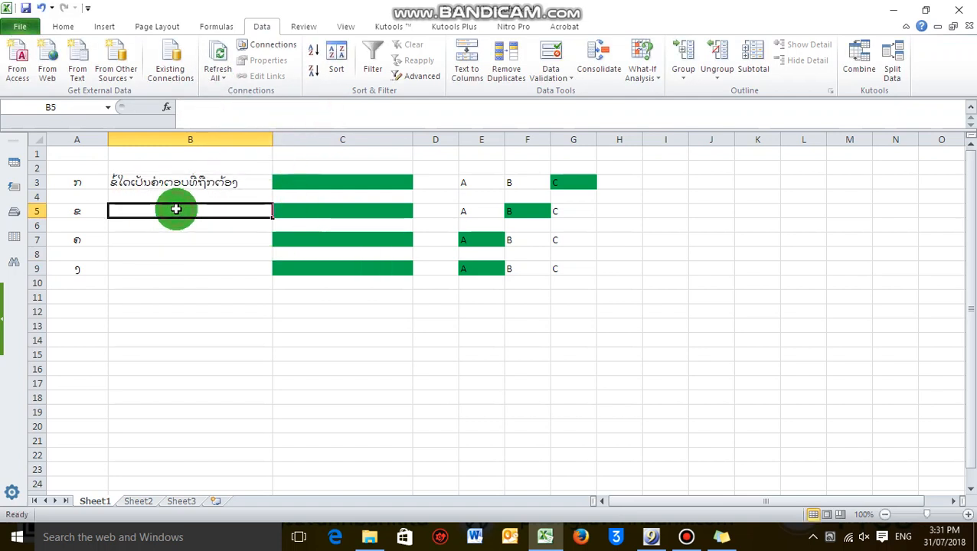
pyautogui.hotkey('ctrl', 'v')
pyautogui.click(180, 240)
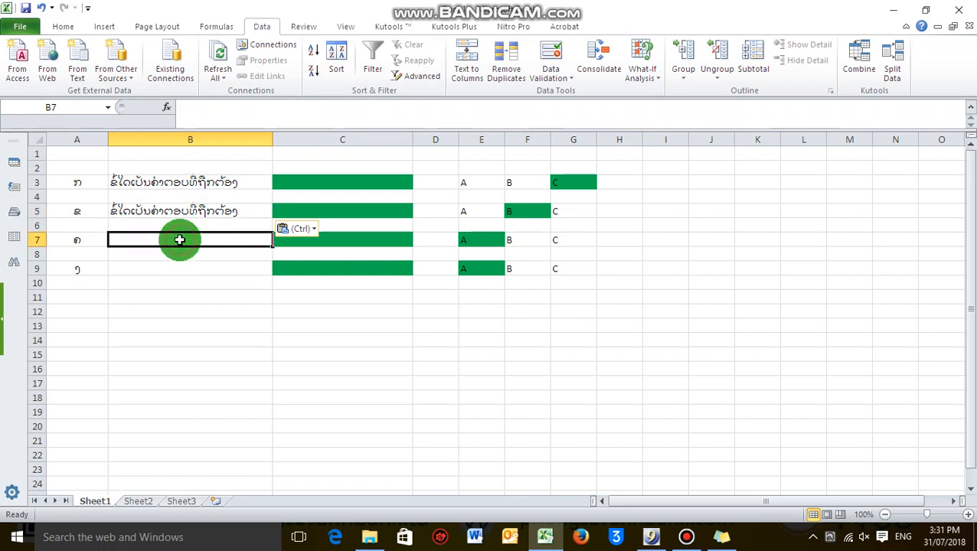
pyautogui.hotkey('ctrl', 'v')
pyautogui.click(168, 268)
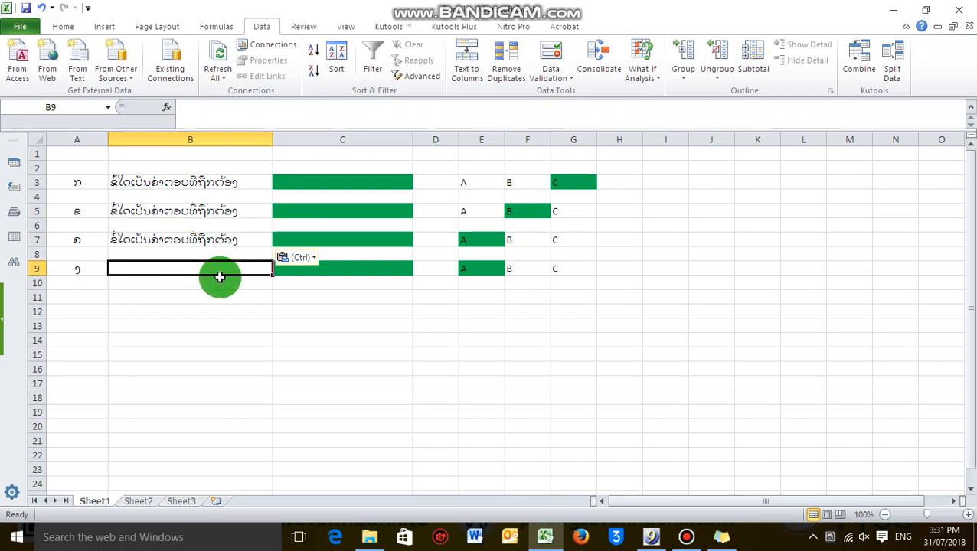
pyautogui.hotkey('ctrl', 'v')
pyautogui.click(436, 286)
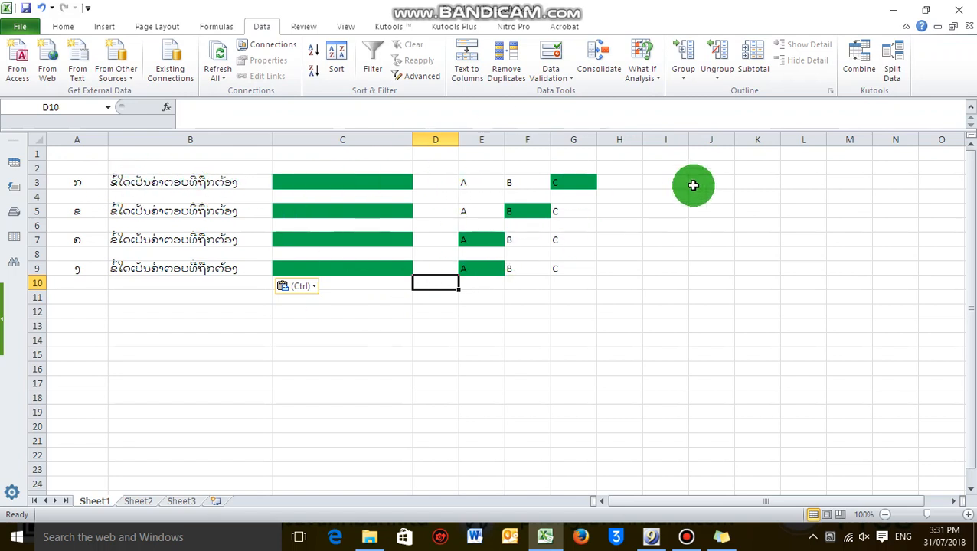
# Choose C from the answer drop-down list in cell C3 for the first question
pyautogui.click(361, 181)
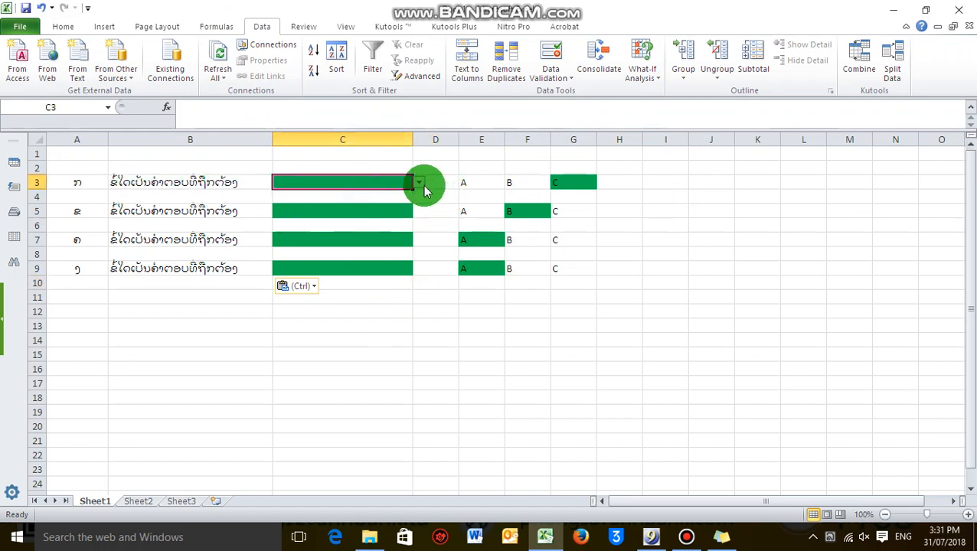
pyautogui.click(418, 184)
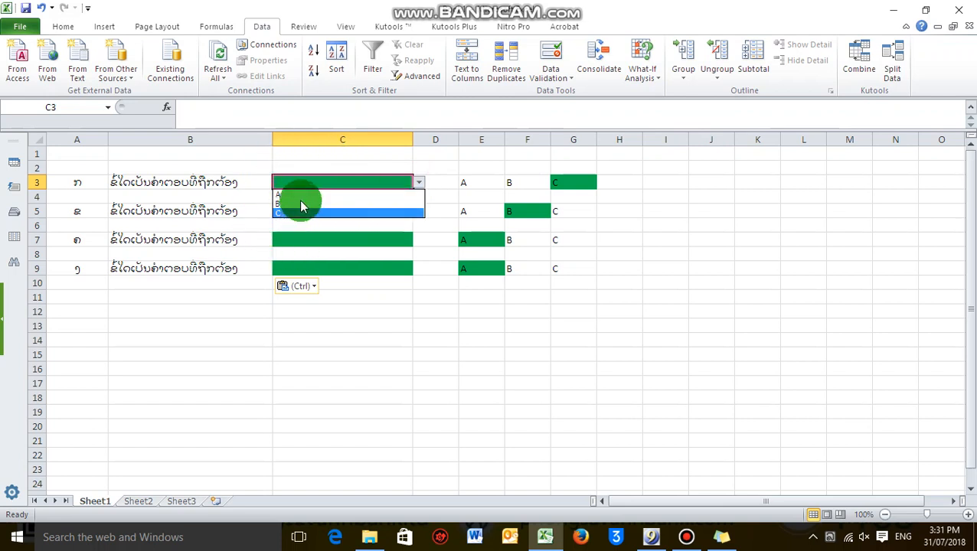
pyautogui.click(355, 153)
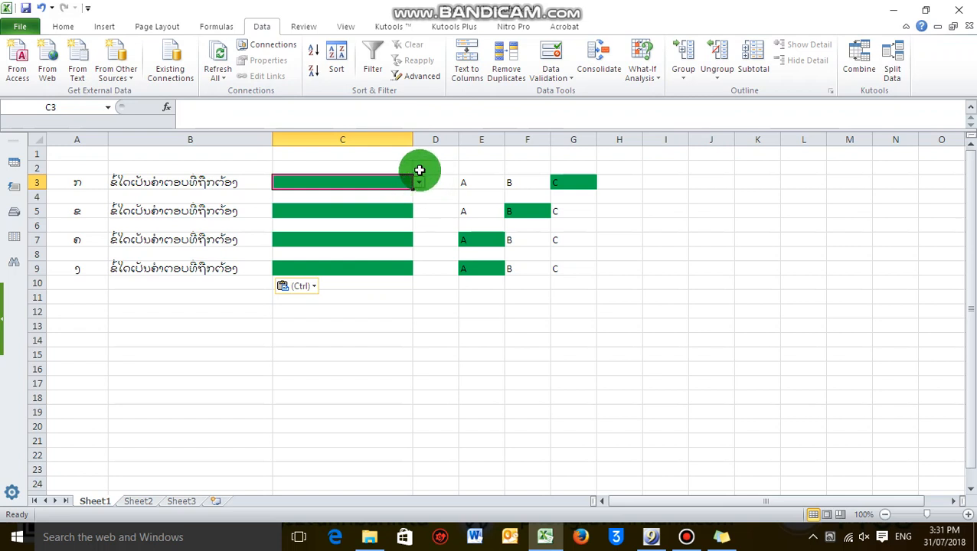
pyautogui.click(419, 184)
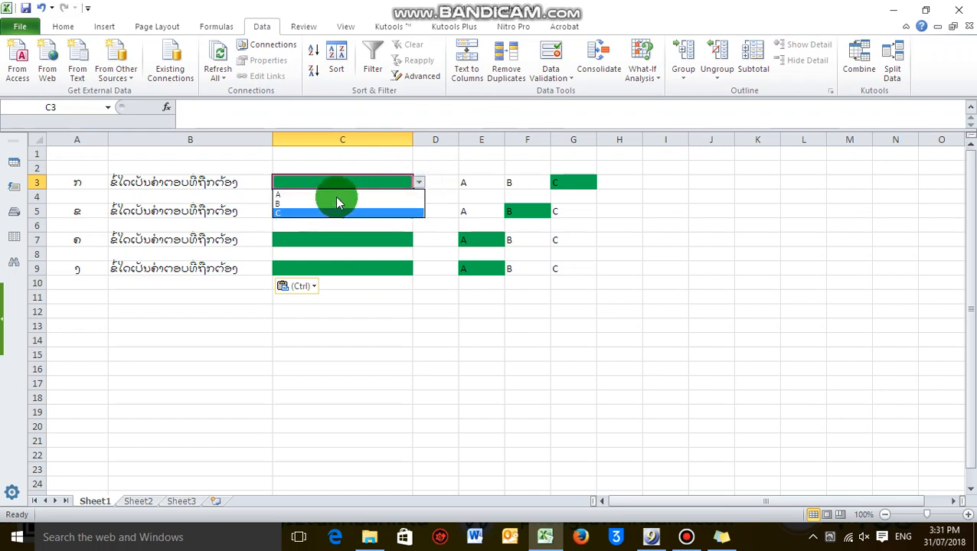
pyautogui.click(309, 212)
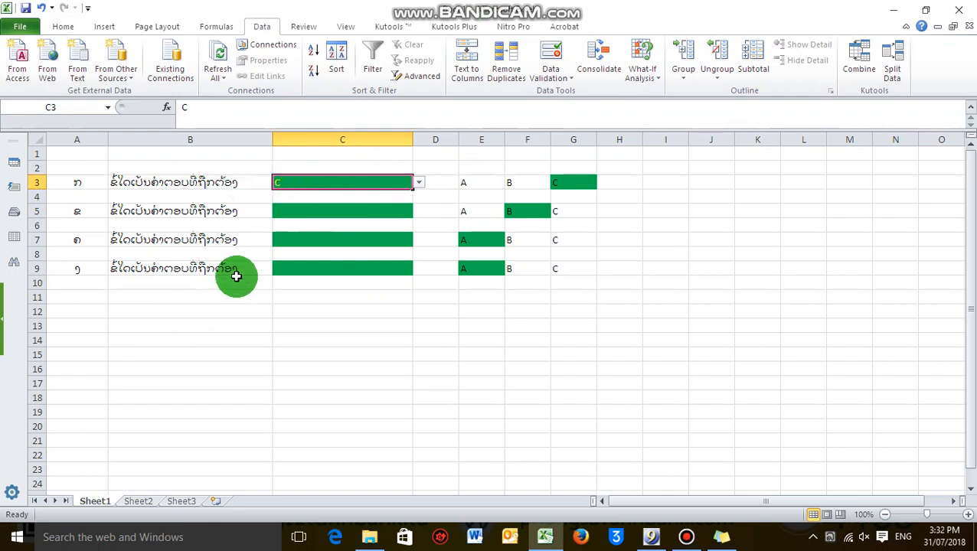
# Choose B from the drop-down list in cell C5 and A from the one in cell C7
pyautogui.click(330, 218)
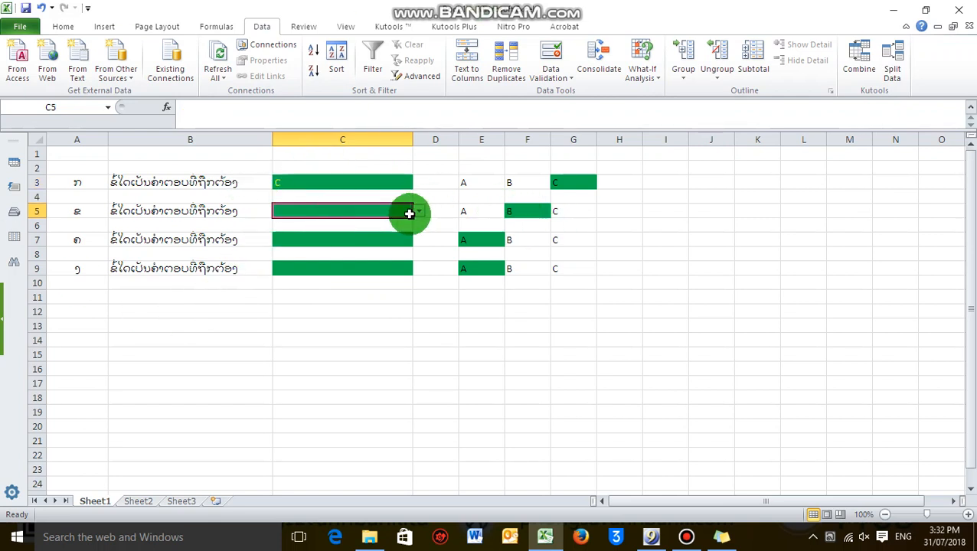
pyautogui.click(423, 214)
pyautogui.click(305, 234)
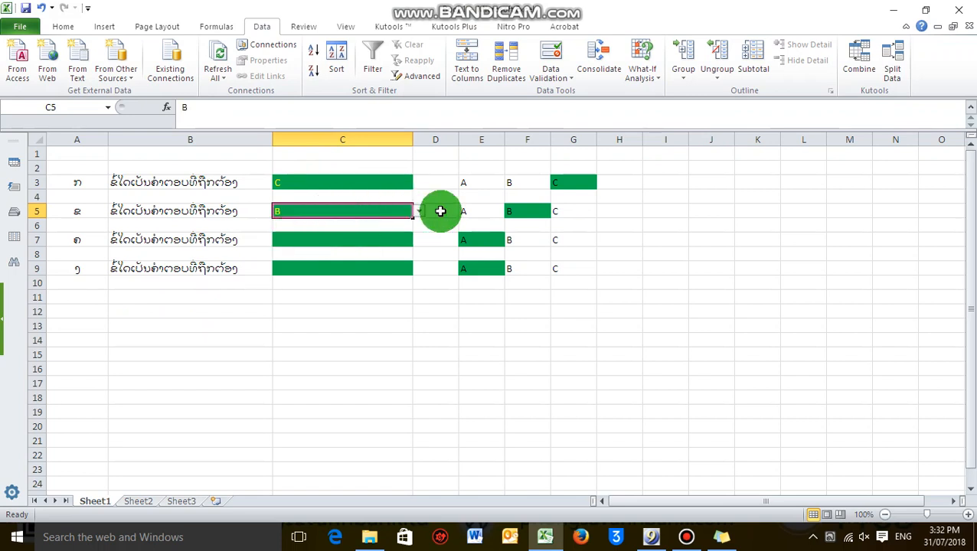
pyautogui.click(349, 239)
pyautogui.click(419, 240)
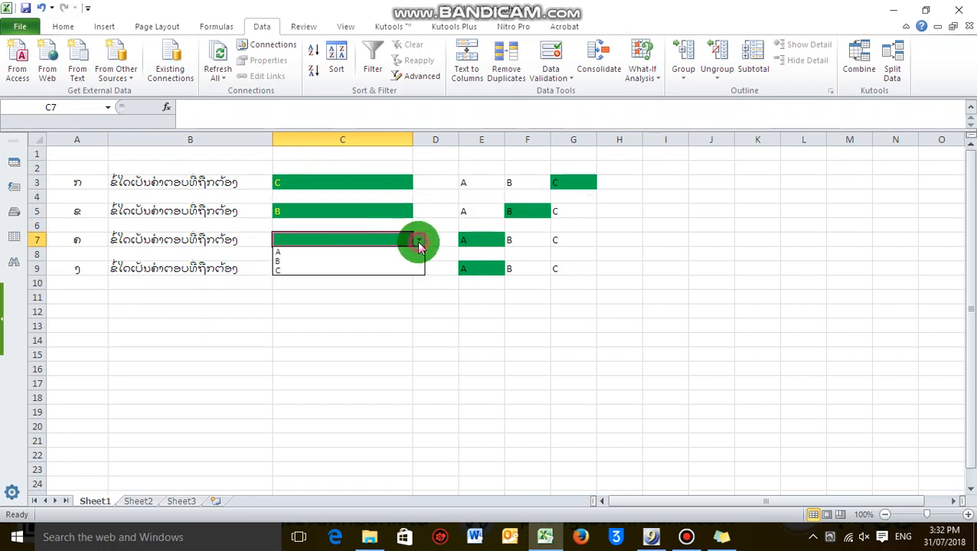
pyautogui.click(316, 256)
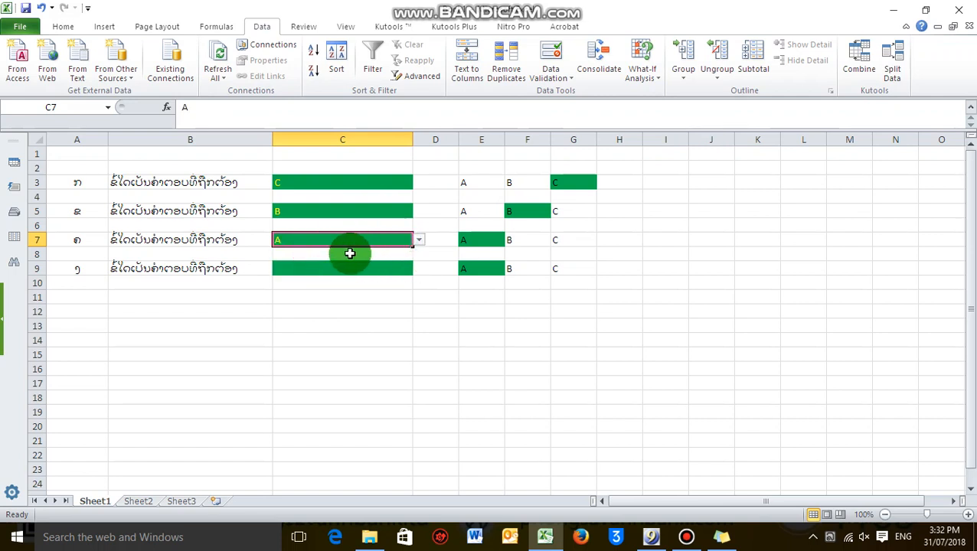
# Choose A from the answer drop-down list in cell C9 for the last question
pyautogui.click(353, 280)
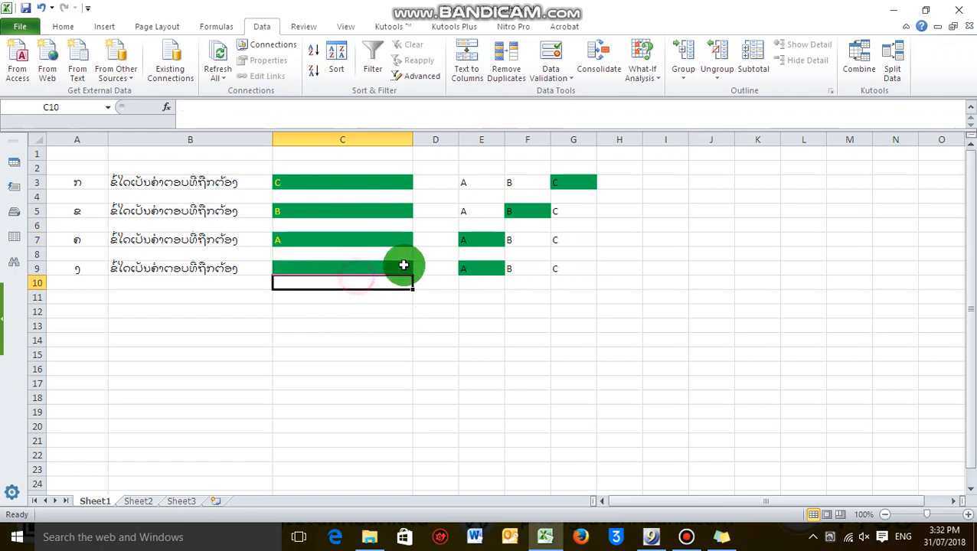
pyautogui.click(353, 268)
pyautogui.click(417, 272)
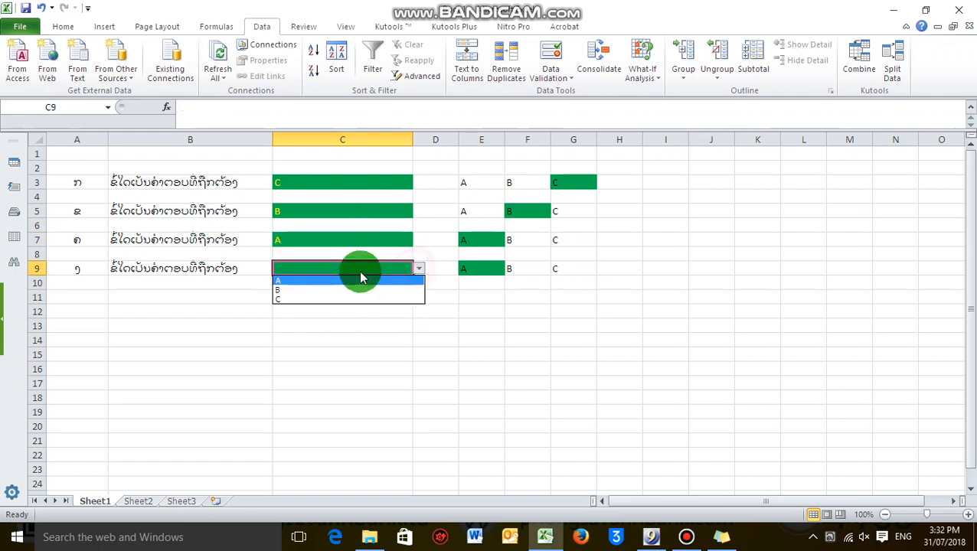
pyautogui.click(323, 278)
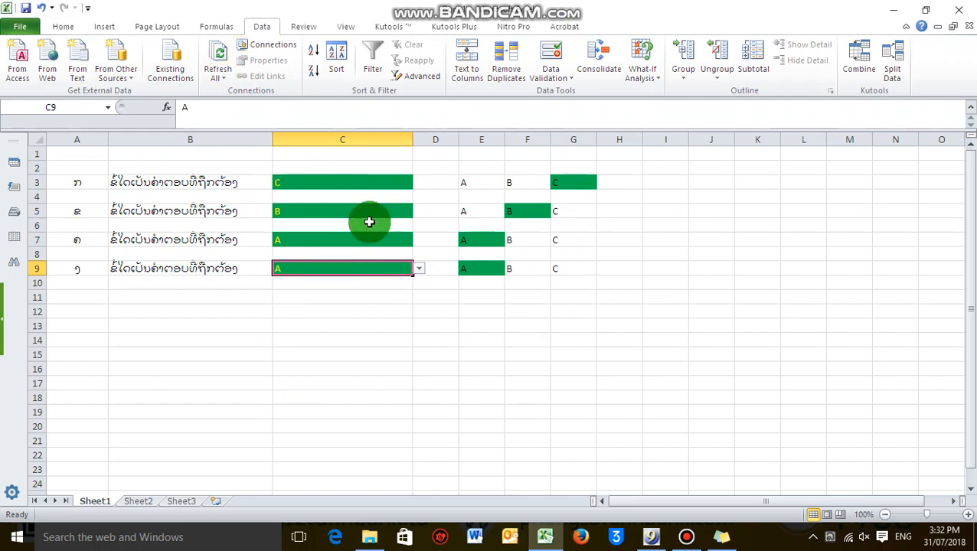
# Switch to Sticky Notes and replace the note's text with "ງ່າຍໆ ສຳລັບຄົນທີ່ຍັງບໍ່ທັນຮູ້", a blank line, "ຢ່າລືມກົດຕິດຕາມ ແນ່ເດີ", "ໂອກາດໜ້າຈະມາສອນແບບໃໝ່" and "ຕິດຕາມຕອນຕໍ່ໄປ"
pyautogui.click(722, 537)
pyautogui.moveTo(684, 181); pyautogui.dragTo(467, 60)
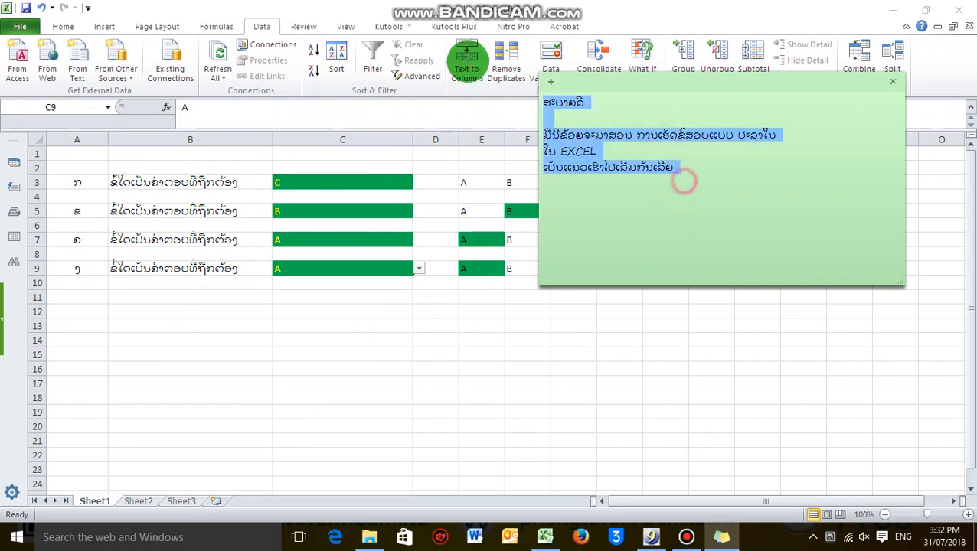
pyautogui.press('Delete')
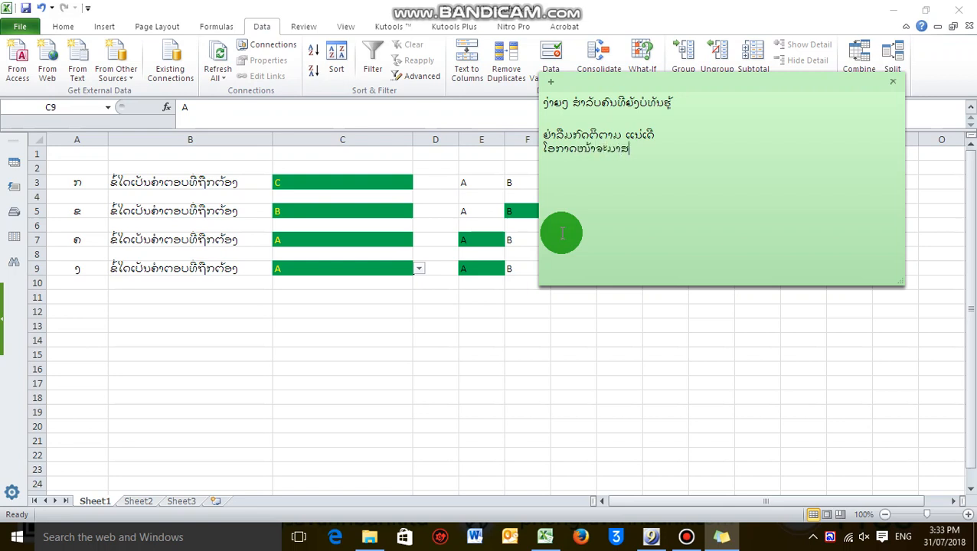
pyautogui.write('ແບບໃໝ່')
pyautogui.press('Return')
pyautogui.write('ອີ')
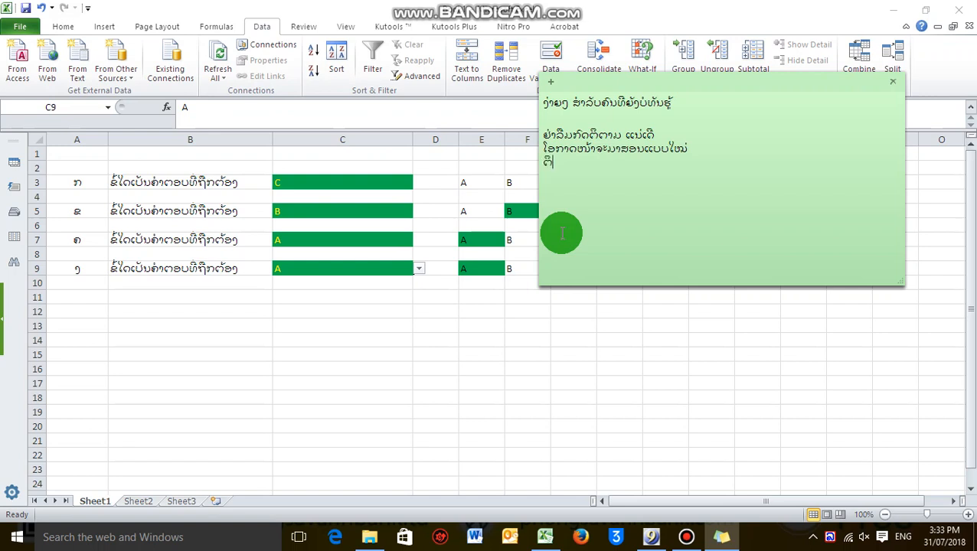
pyautogui.write('ດຕາມຕ')
pyautogui.write('ອບຕ')
pyautogui.write('່ໄປ')
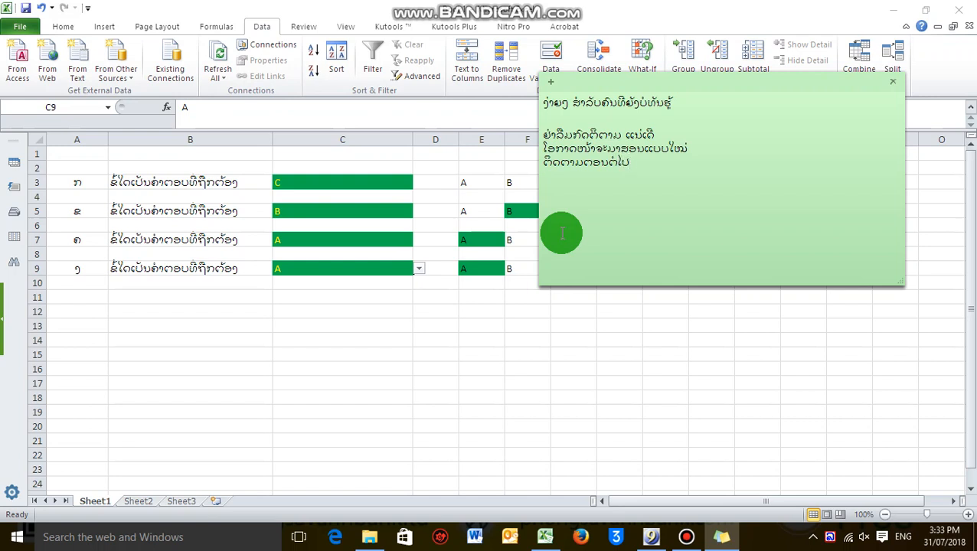